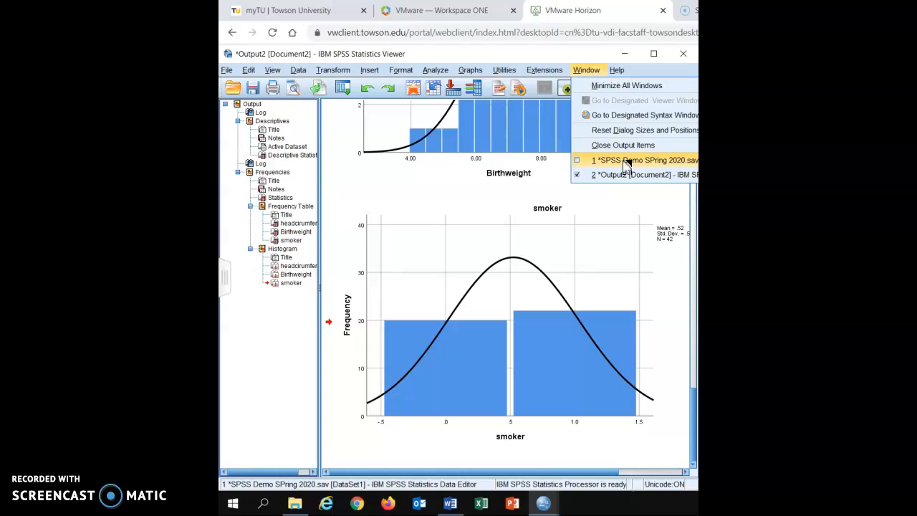
Switch to the SPSS Demo SPring 2020.sav dataset and sort its cases by ID number in ascending order.
click(676, 165)
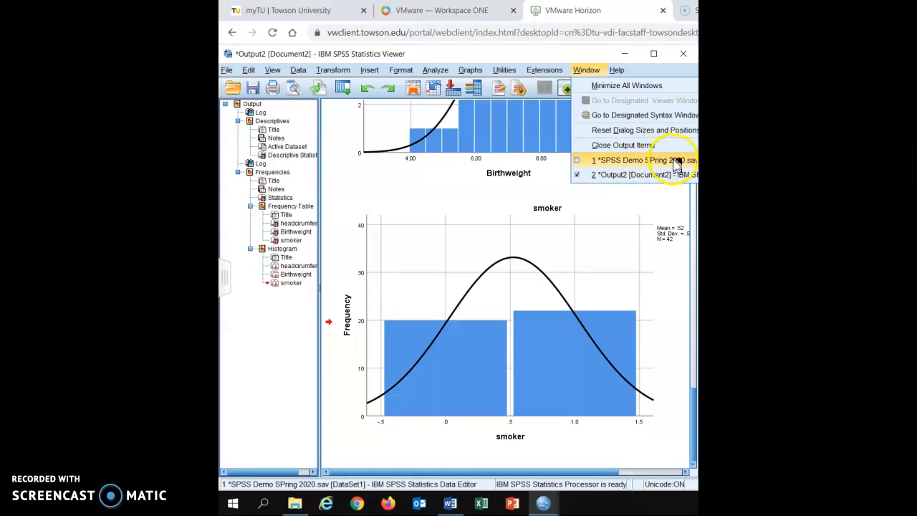
click(626, 161)
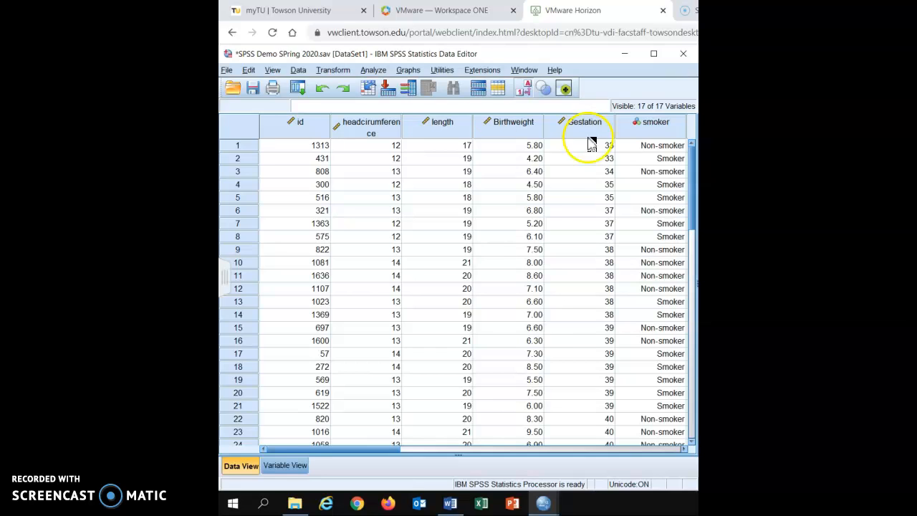
click(307, 71)
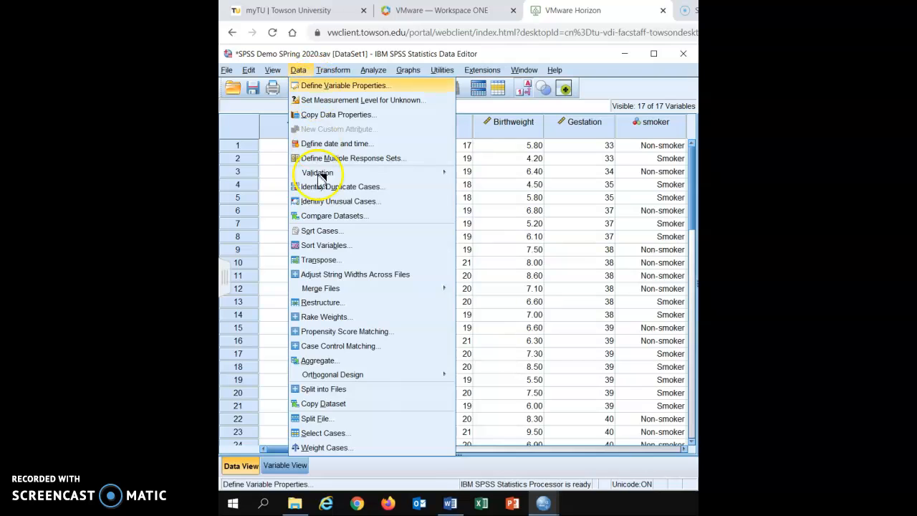
click(306, 72)
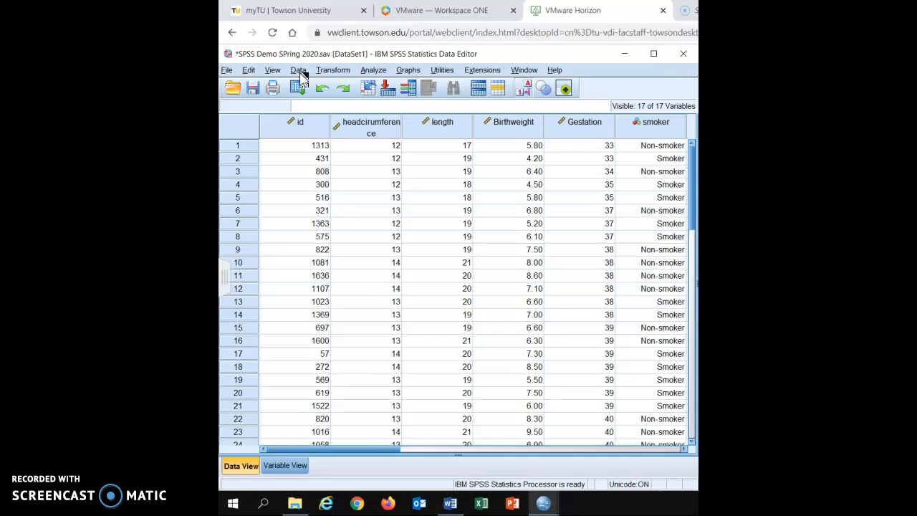
click(300, 72)
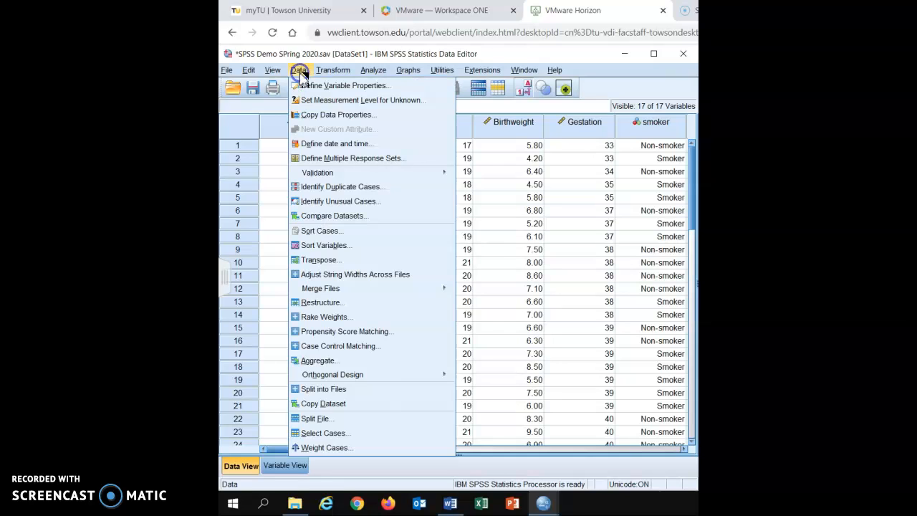
click(327, 231)
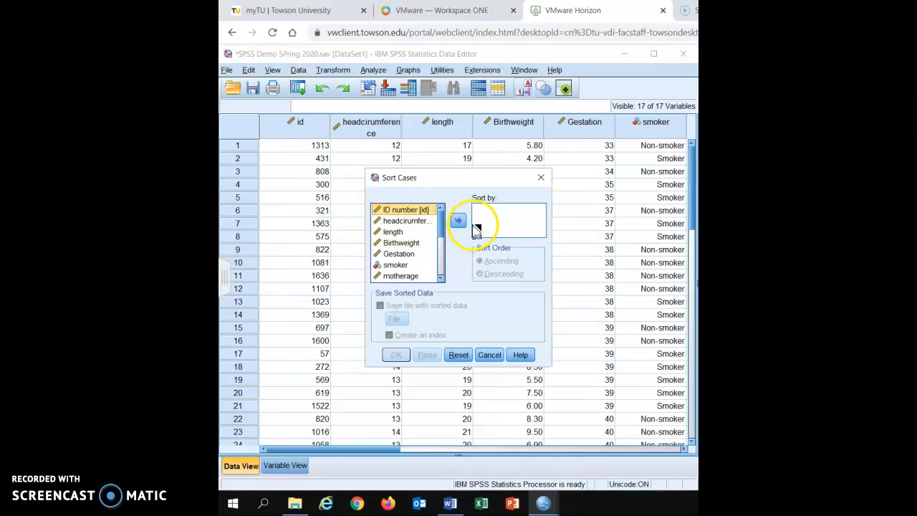
click(459, 221)
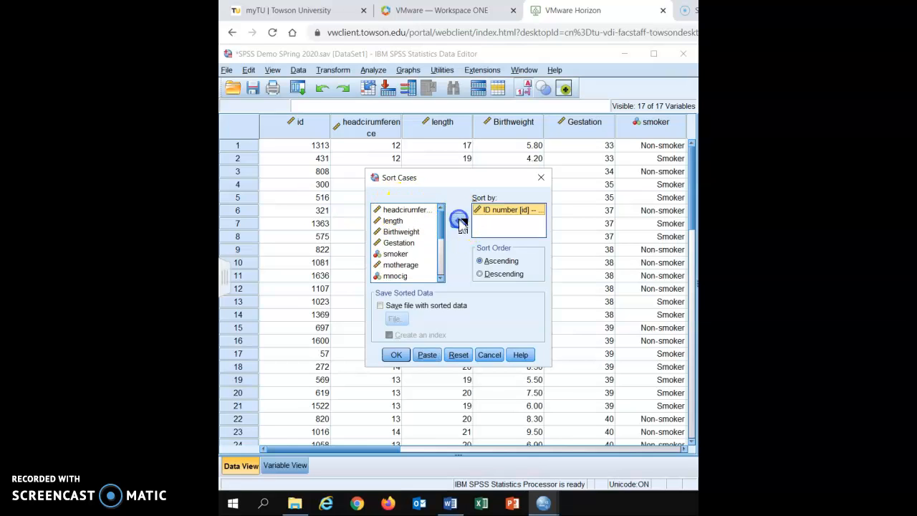
click(399, 357)
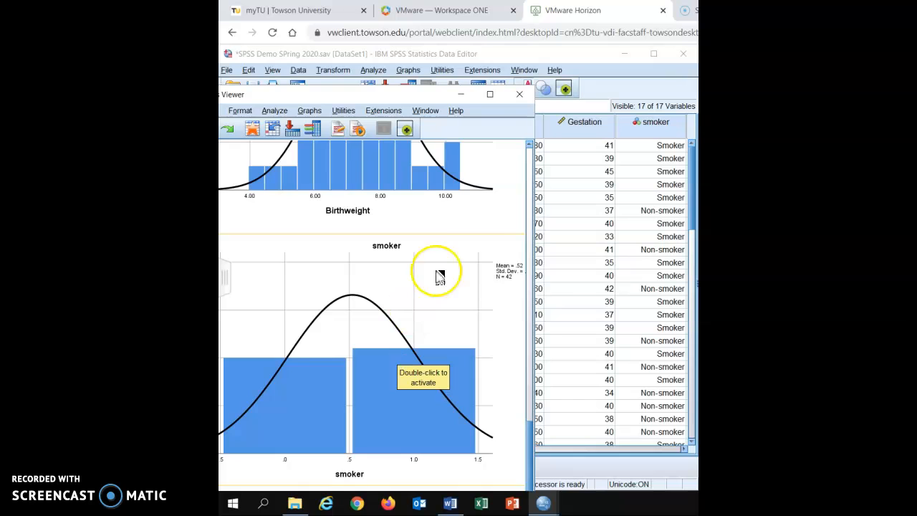
click(460, 94)
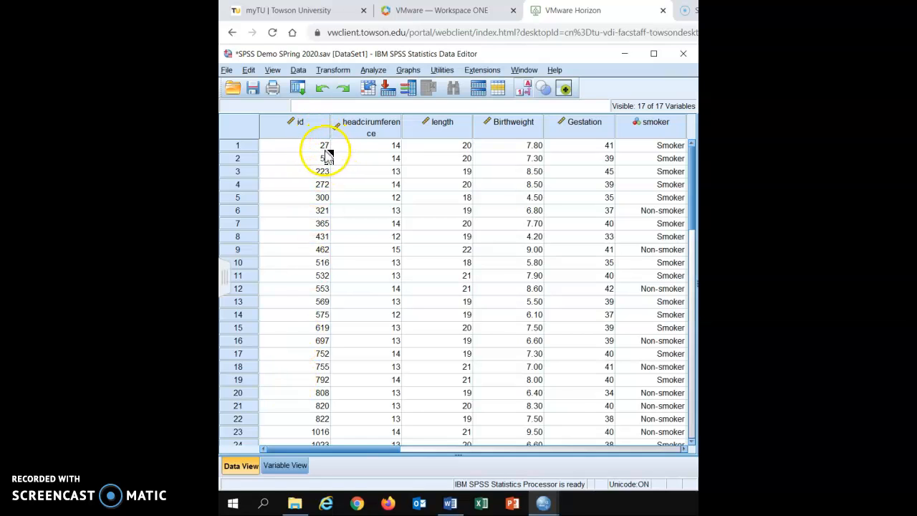
mouse_move(692, 226)
mouse_down()
mouse_move(684, 350)
mouse_move(695, 223)
mouse_up()
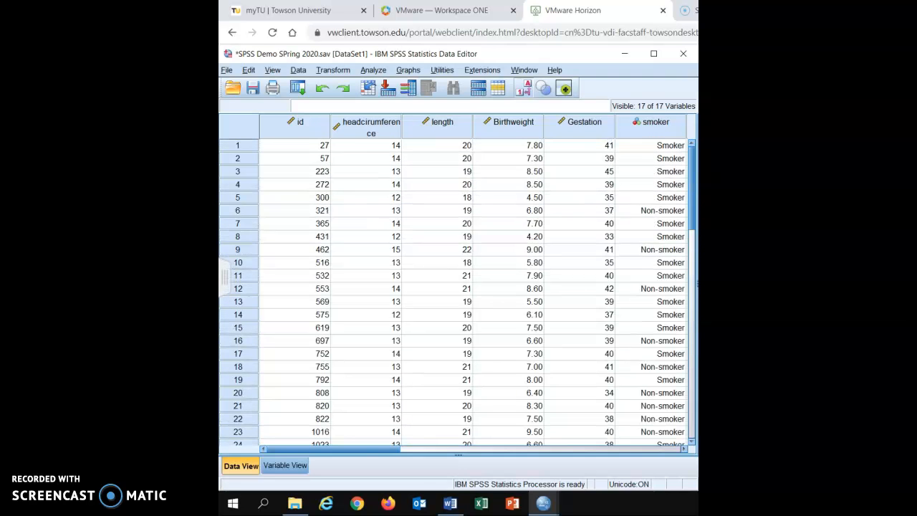
Reset the sort criteria and sort the cases by smoker in ascending order, returning to the data afterwards.
click(299, 70)
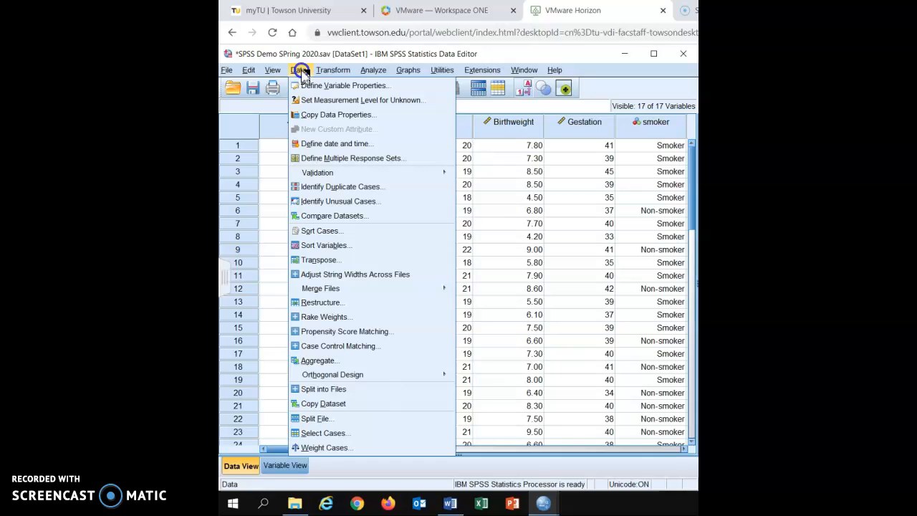
click(333, 232)
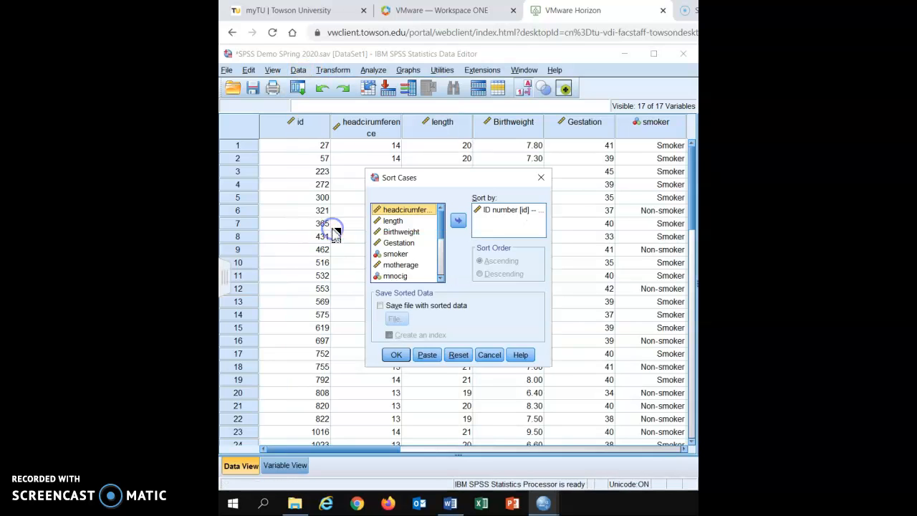
click(498, 212)
click(459, 356)
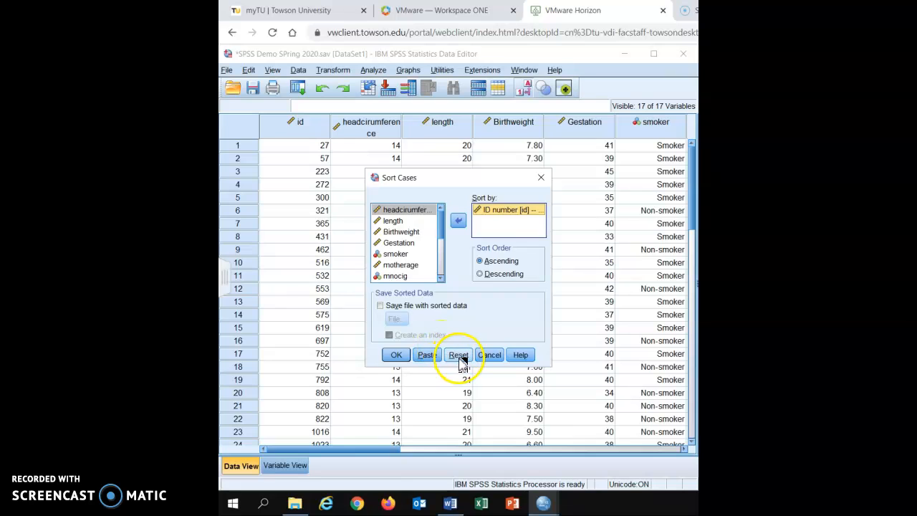
drag(442, 222, 442, 227)
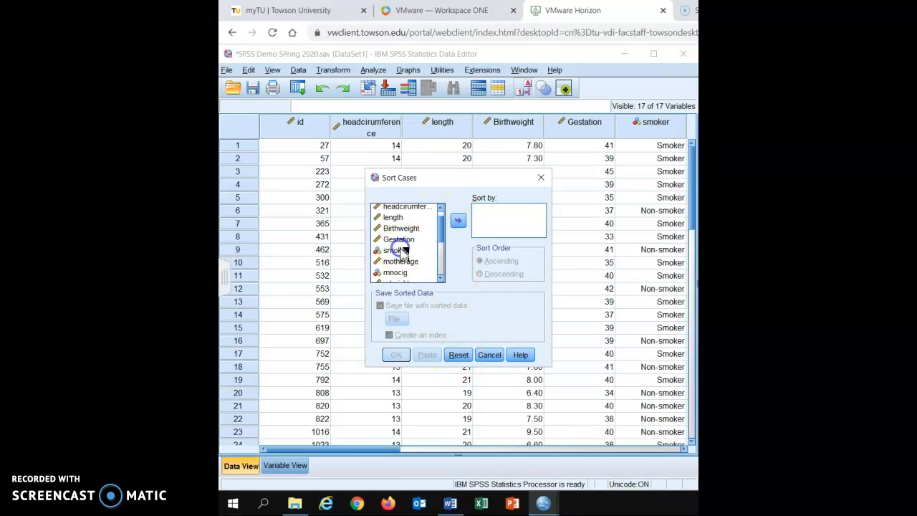
click(399, 250)
click(459, 220)
click(398, 358)
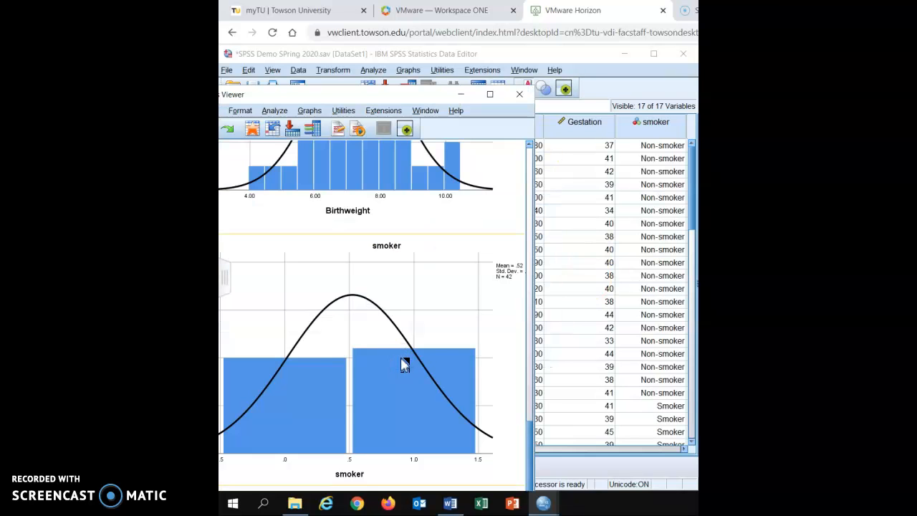
click(461, 95)
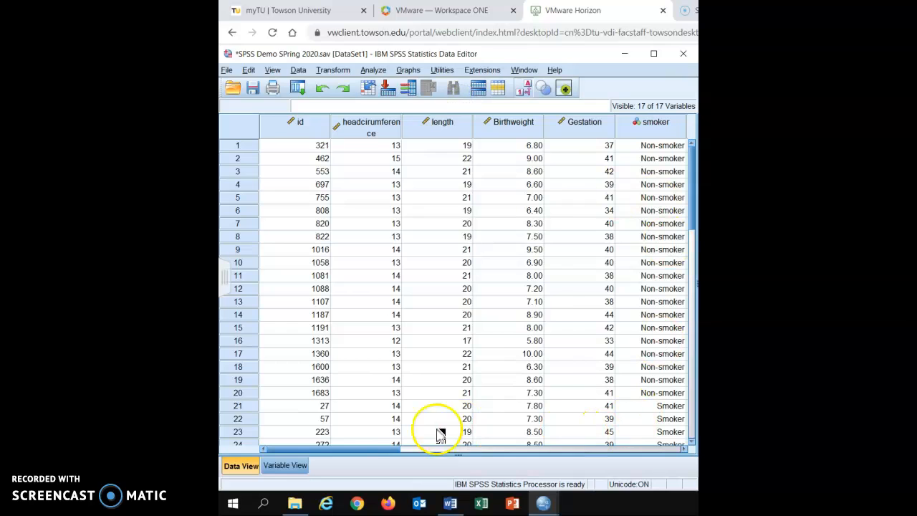
drag(394, 445, 412, 449)
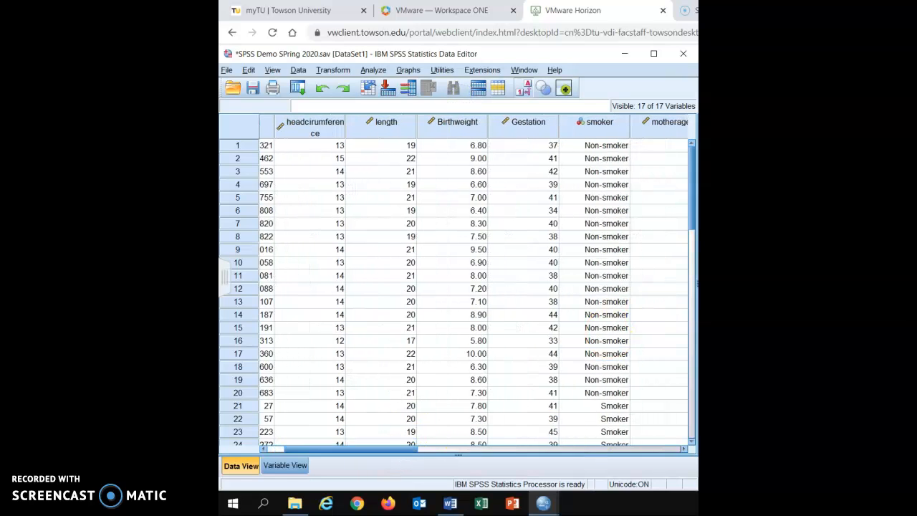
drag(691, 222, 692, 179)
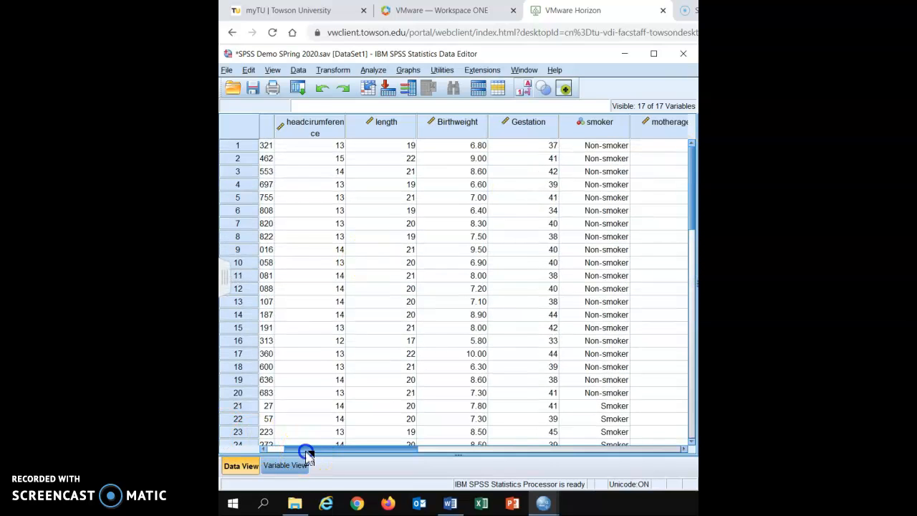
drag(303, 450, 266, 451)
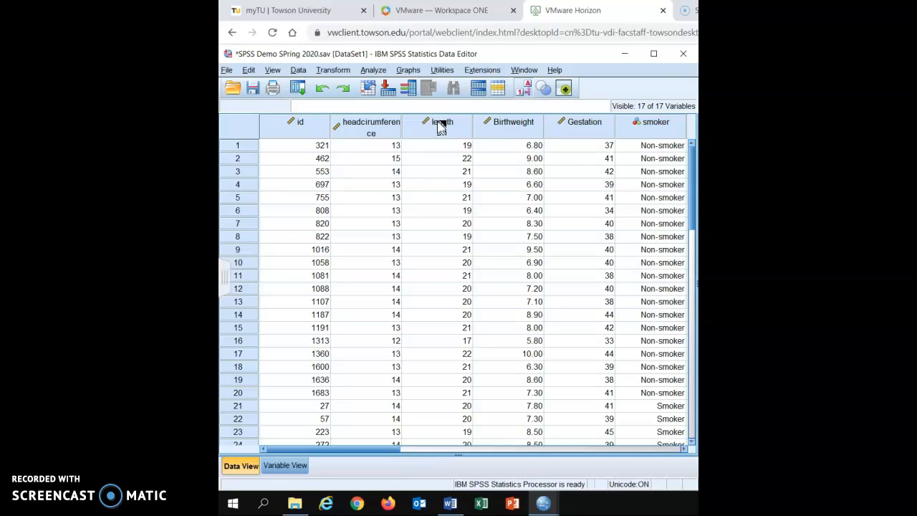
Open the Independent-Samples T Test setup among the procedures for comparing means.
click(376, 70)
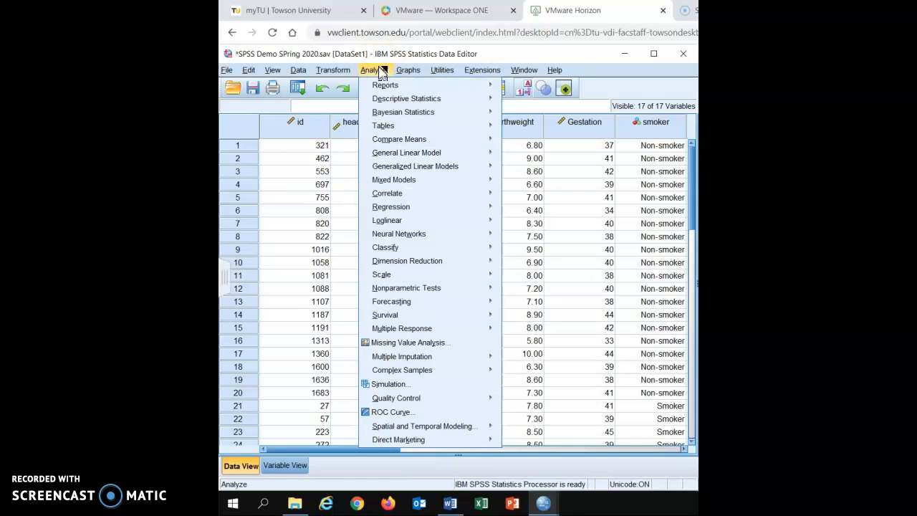
click(404, 140)
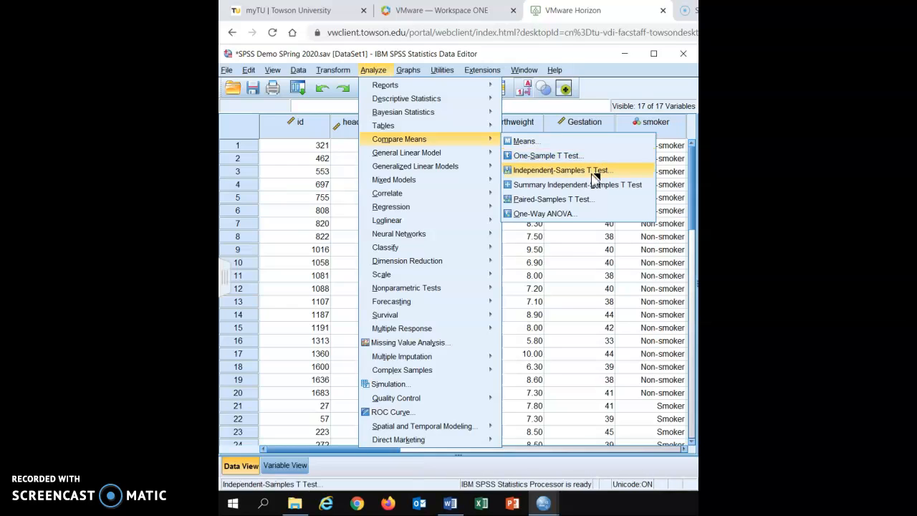
click(592, 204)
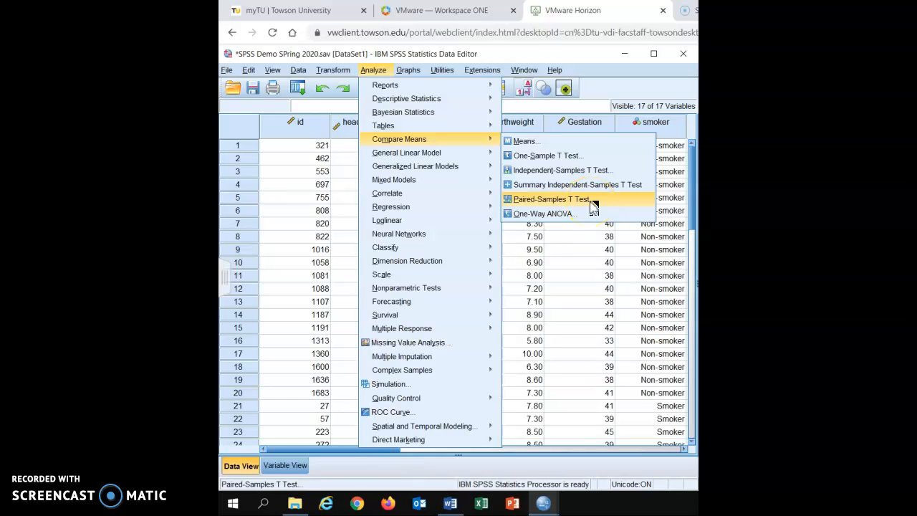
click(558, 215)
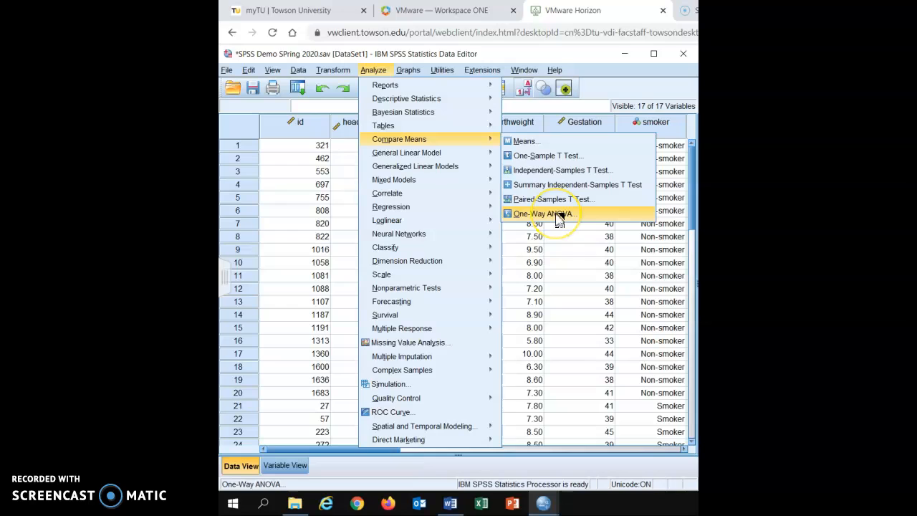
click(579, 172)
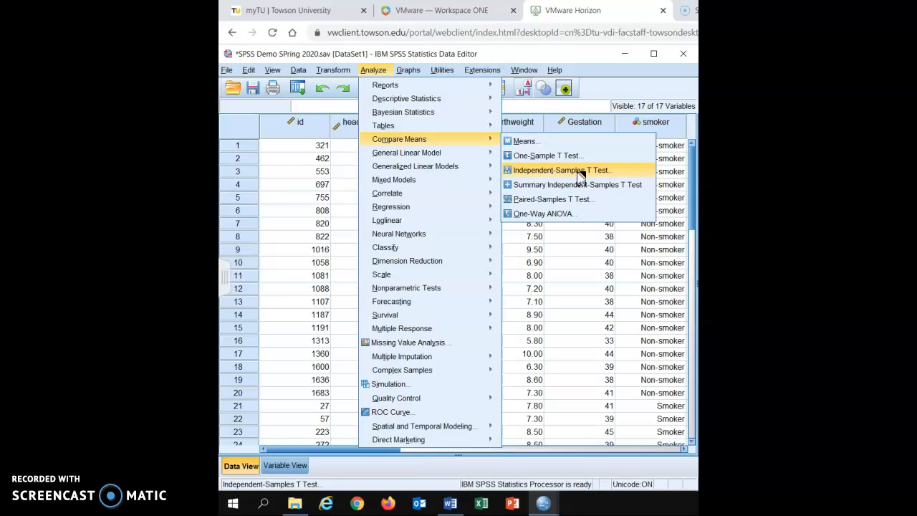
click(579, 172)
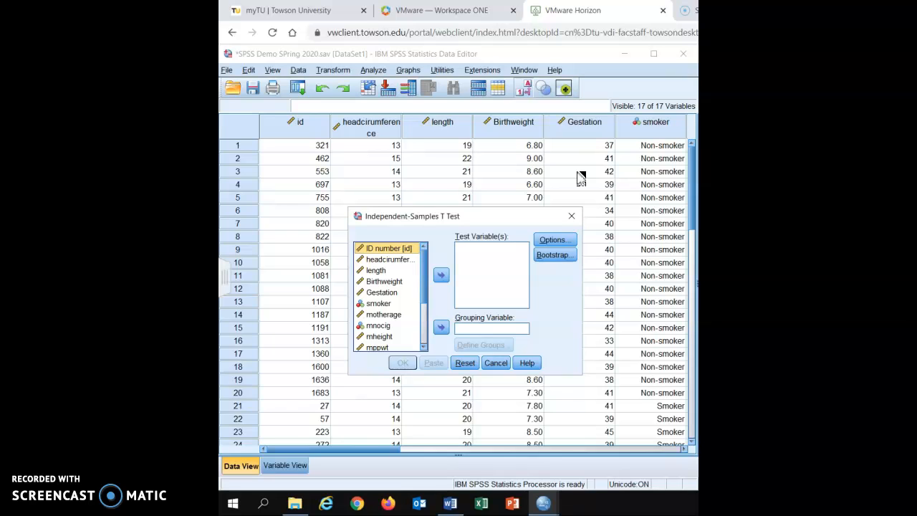
click(393, 281)
click(441, 275)
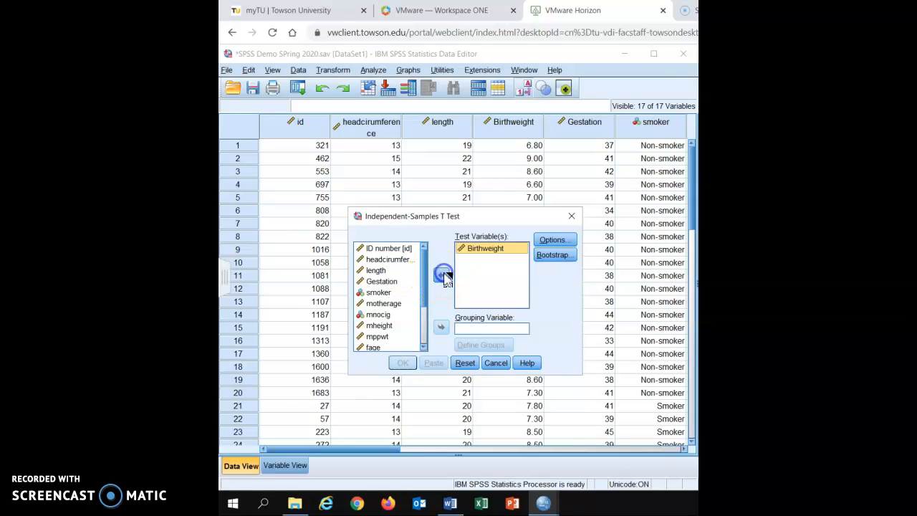
click(443, 278)
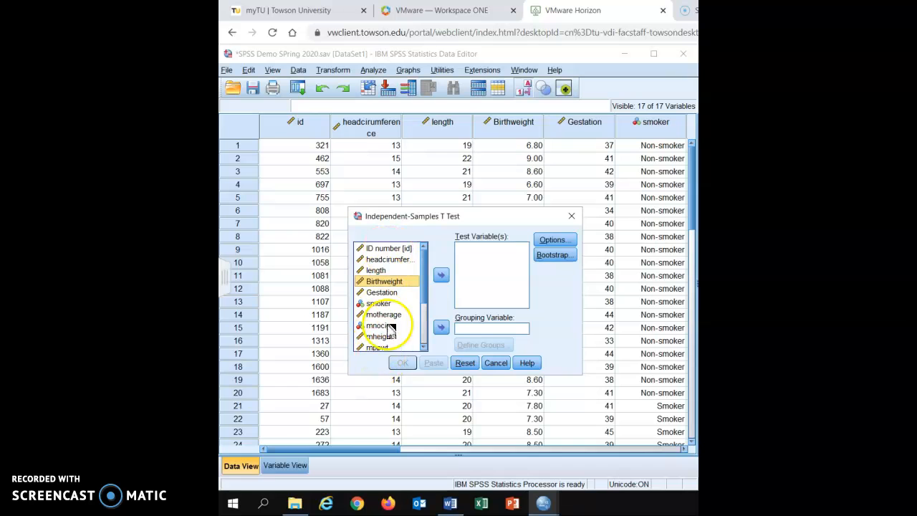
Assign Birthweight as the test variable and smoker as the grouping variable of the independent-samples t test.
drag(423, 286, 420, 352)
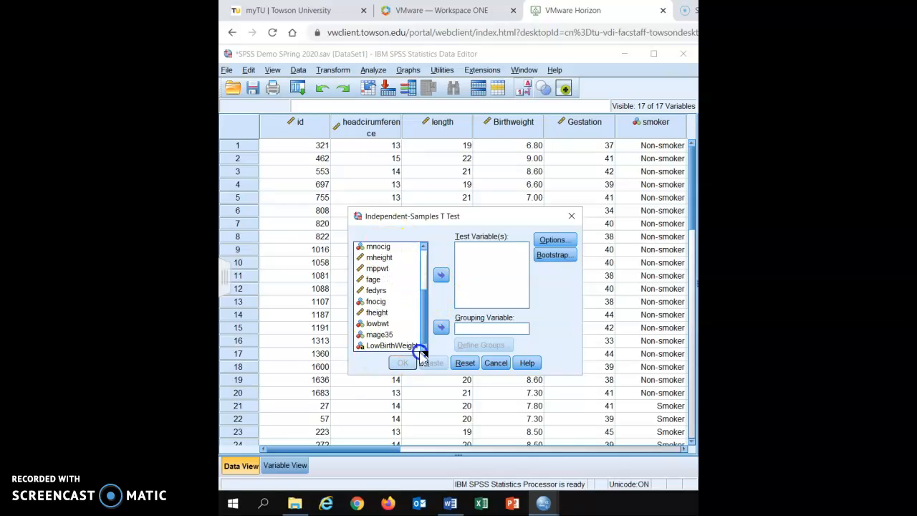
drag(428, 283, 425, 248)
click(391, 283)
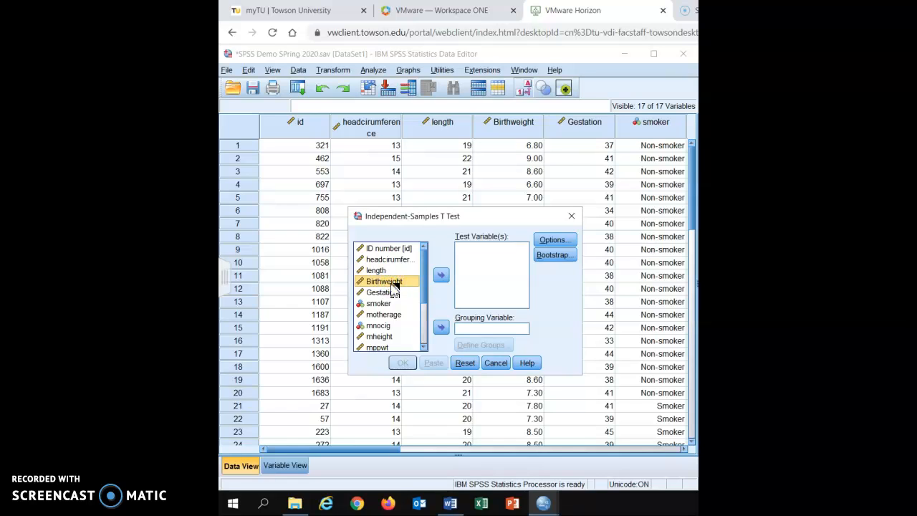
click(440, 276)
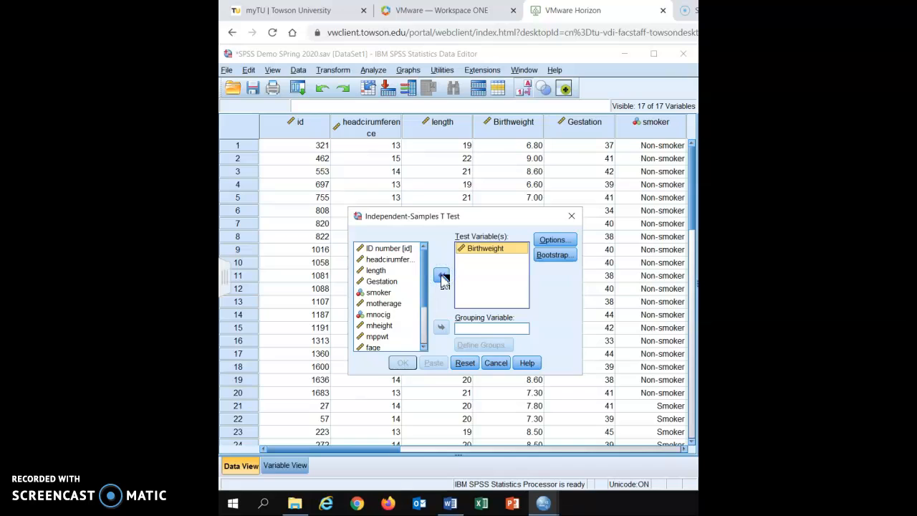
click(384, 294)
click(441, 328)
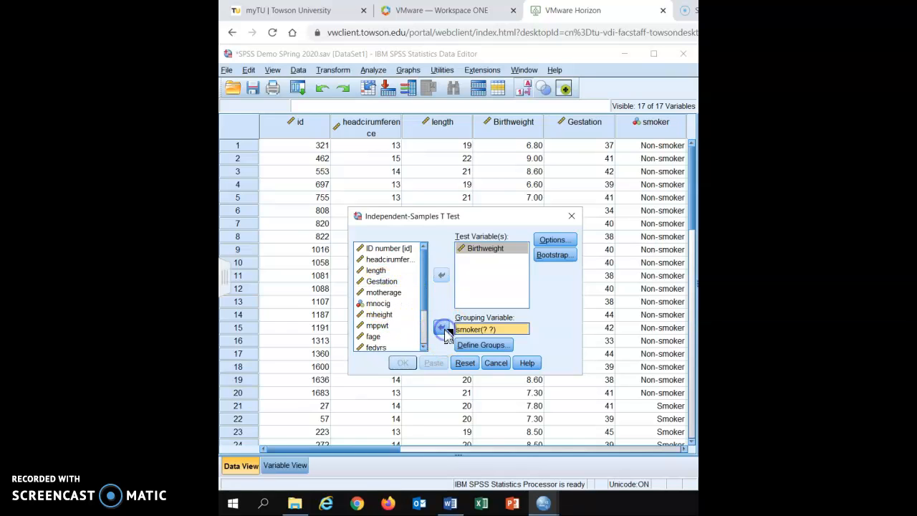
click(494, 346)
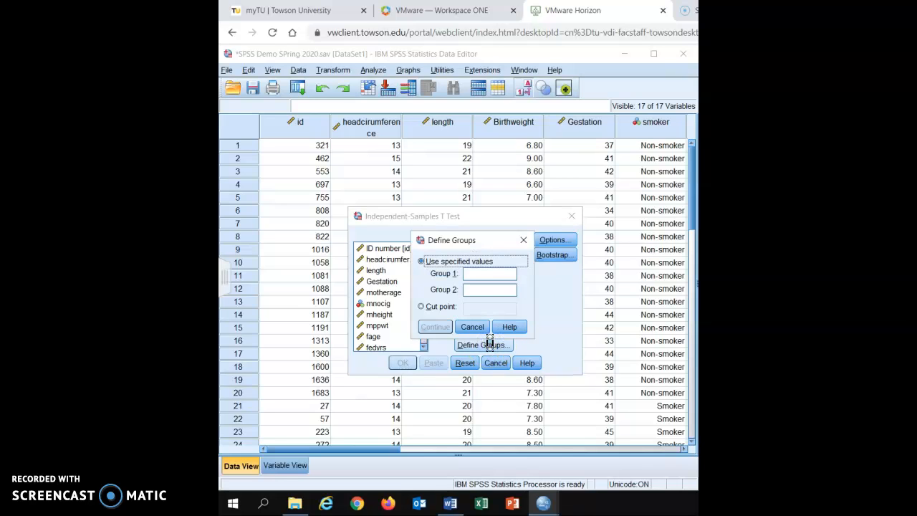
click(487, 328)
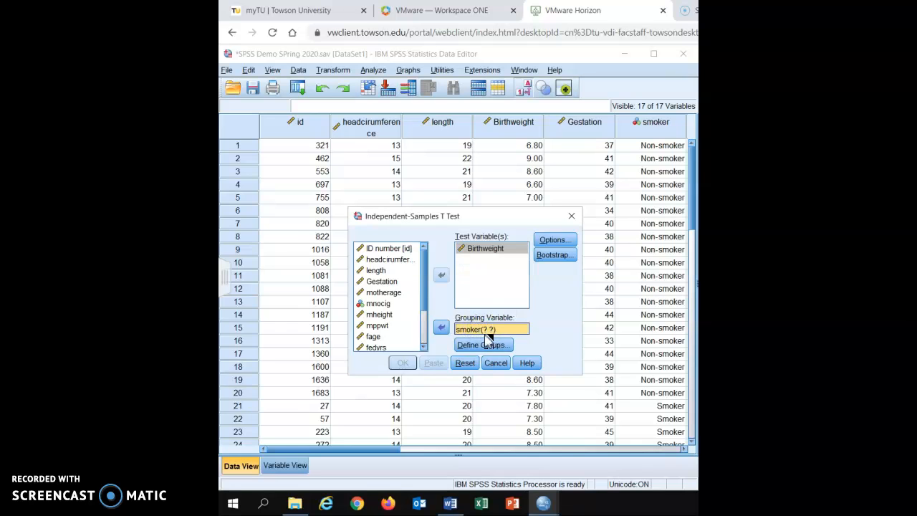
click(482, 334)
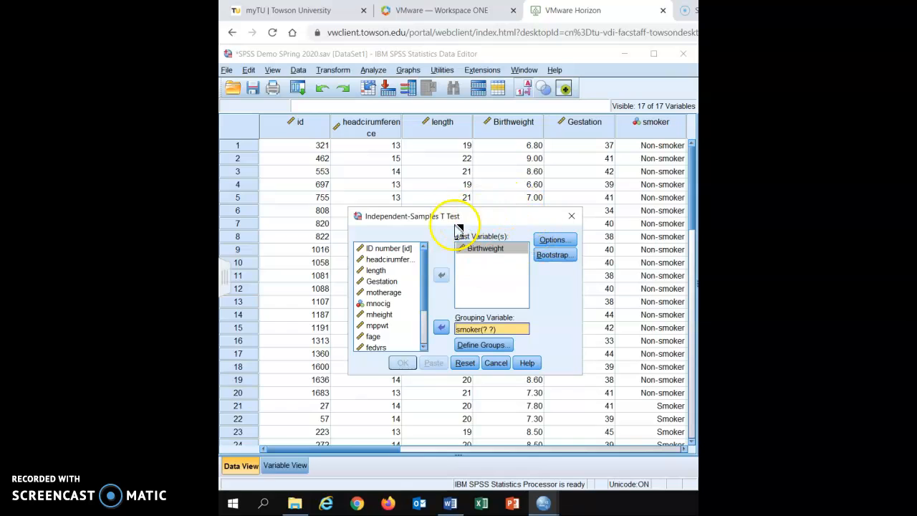
click(524, 284)
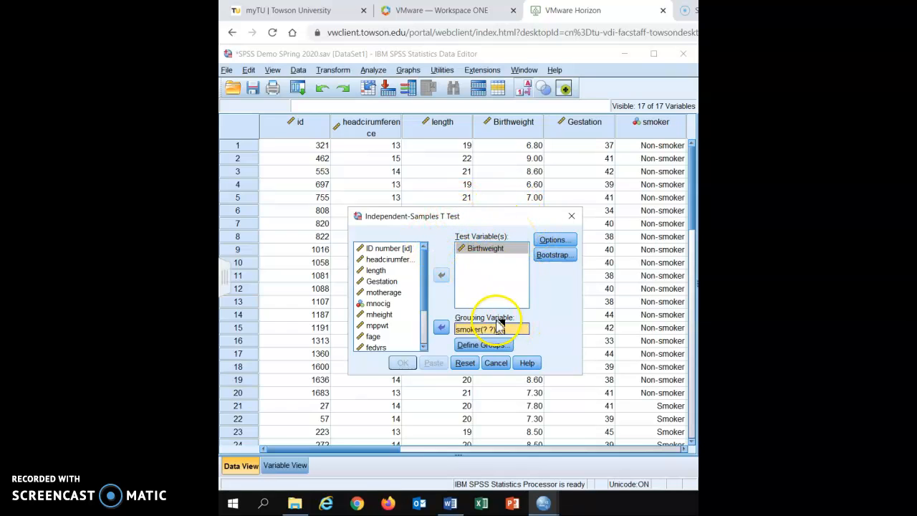
Define the smoker groups for the t test, using value 0 for Group 1 and value 1 for Group 2.
click(485, 349)
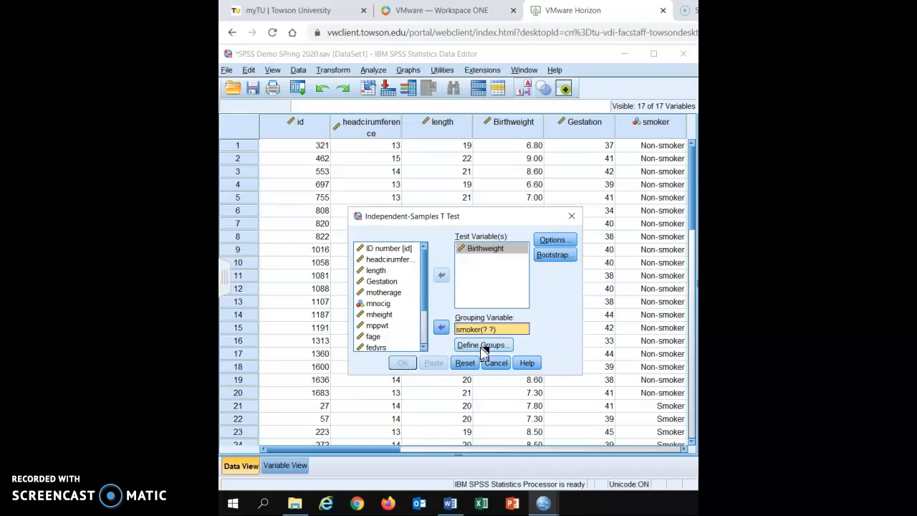
click(483, 346)
click(486, 273)
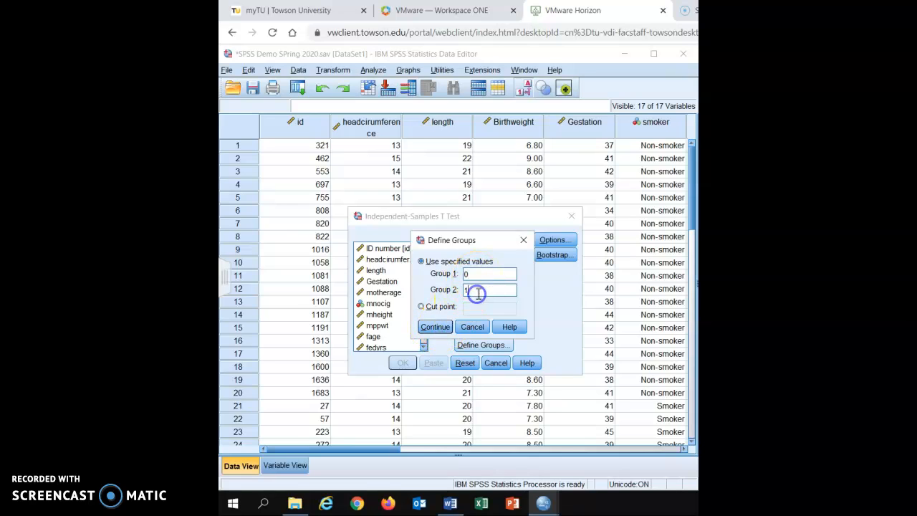
click(438, 329)
Check the confidence interval and missing-value options, leave them unchanged, and run the independent-samples t test.
click(559, 241)
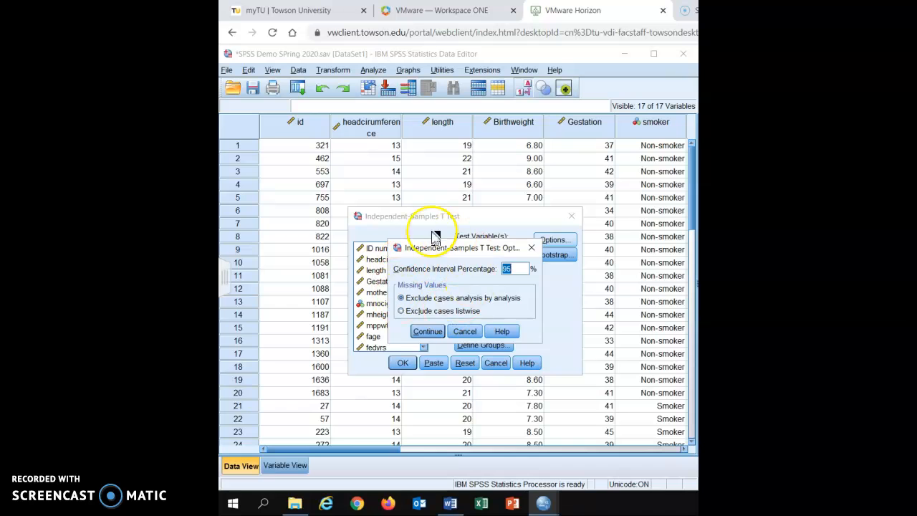
click(466, 333)
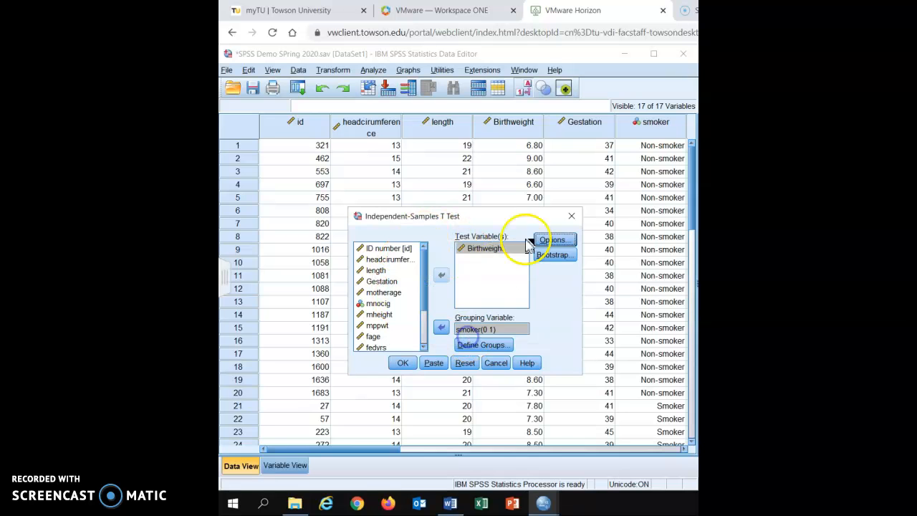
click(402, 364)
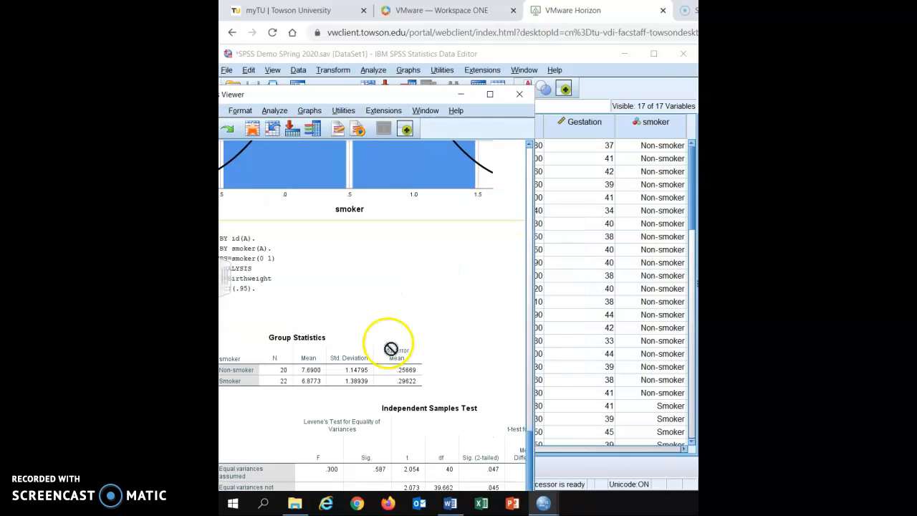
Reposition the output viewer window so that it fills the available screen area.
drag(344, 94, 323, 51)
drag(237, 61, 256, 35)
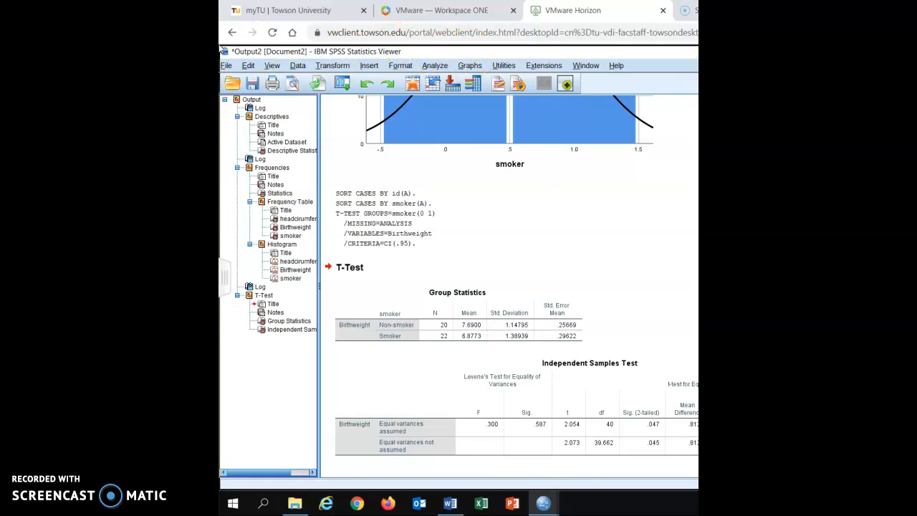
drag(483, 52, 224, 25)
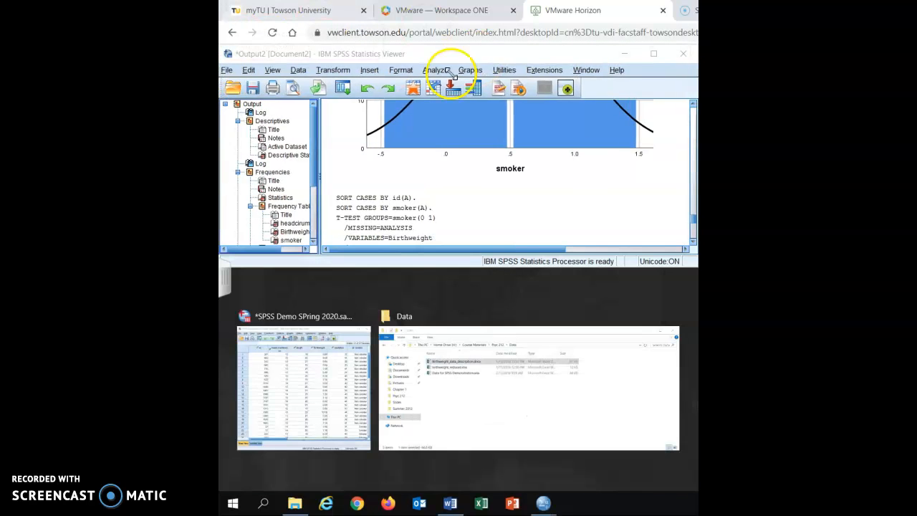
click(520, 268)
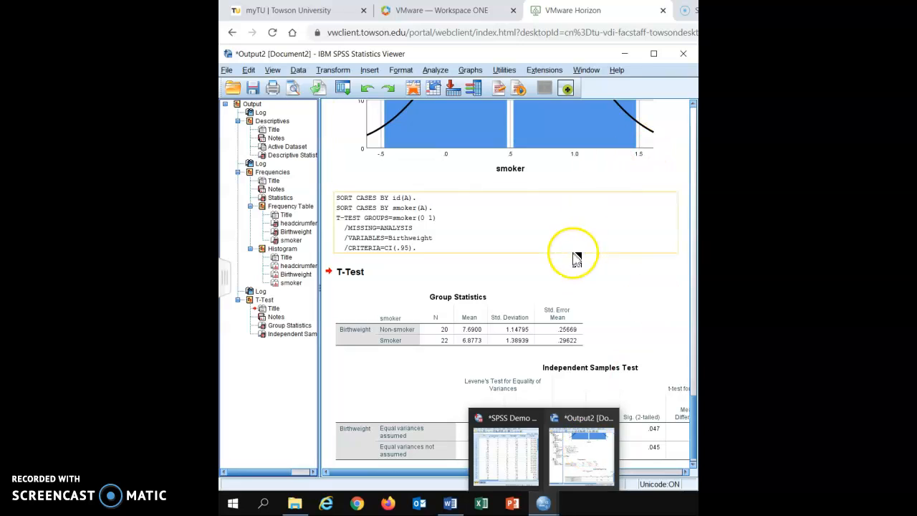
click(535, 237)
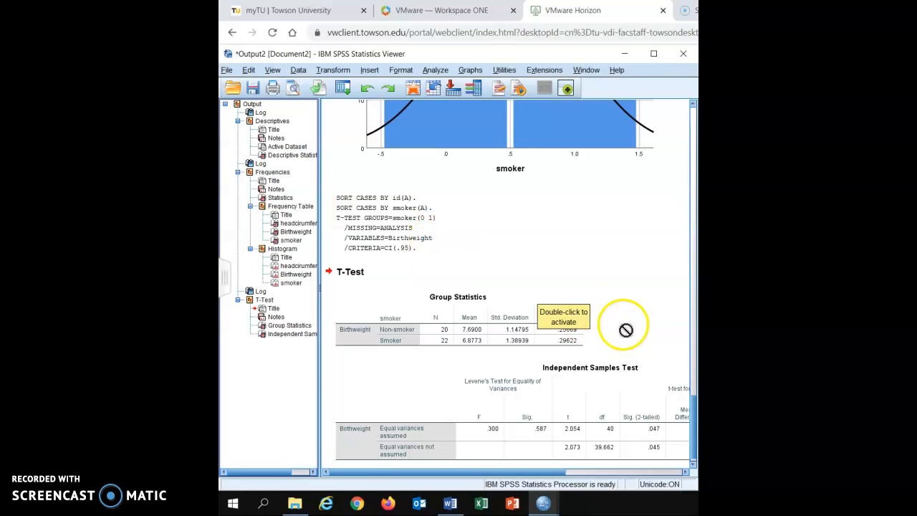
Examine the Group Statistics table and compare it with the Birthweight and smoker histograms and the Independent Samples Test table.
click(382, 343)
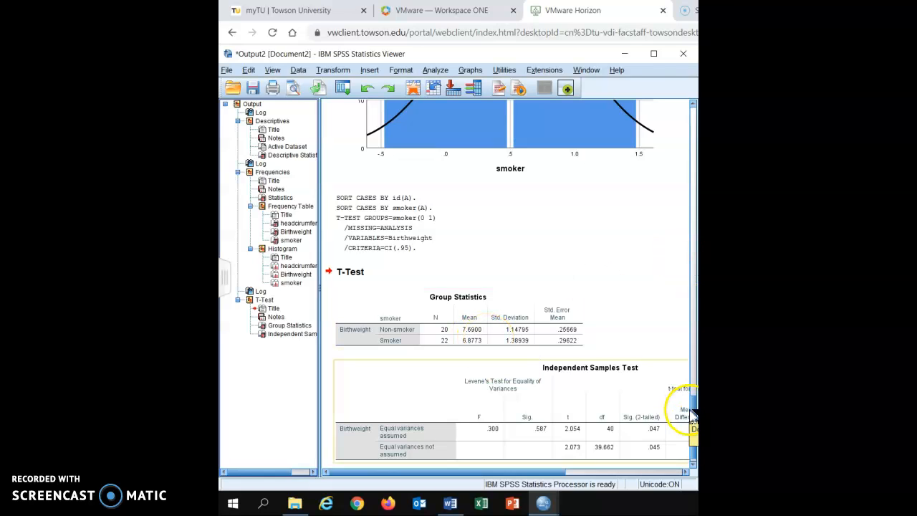
click(692, 379)
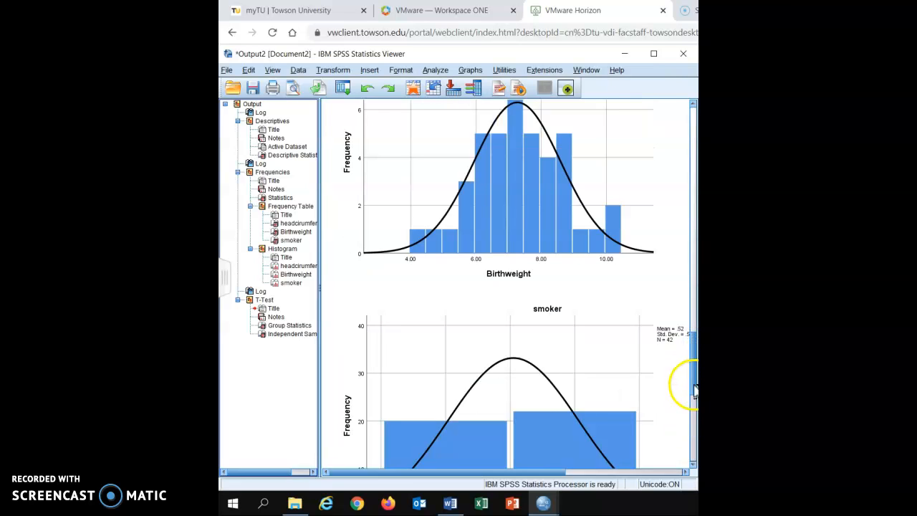
drag(692, 384, 688, 461)
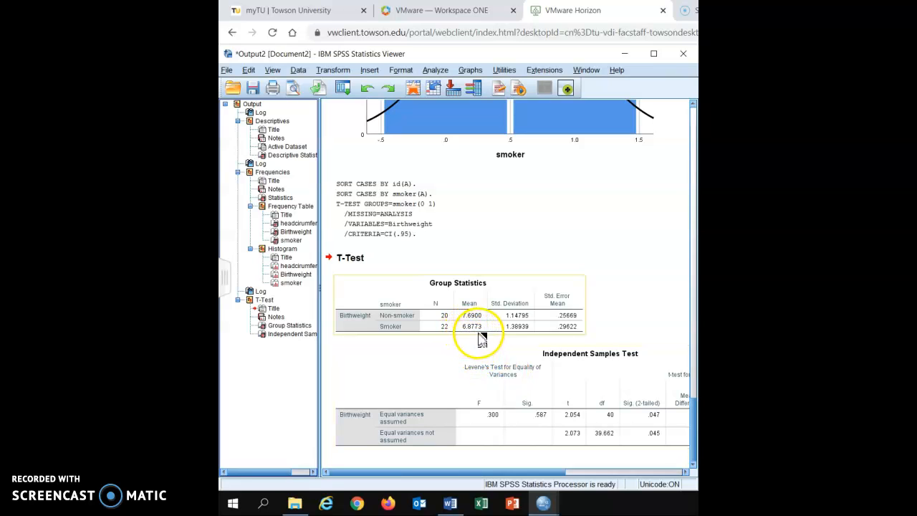
drag(694, 427, 694, 423)
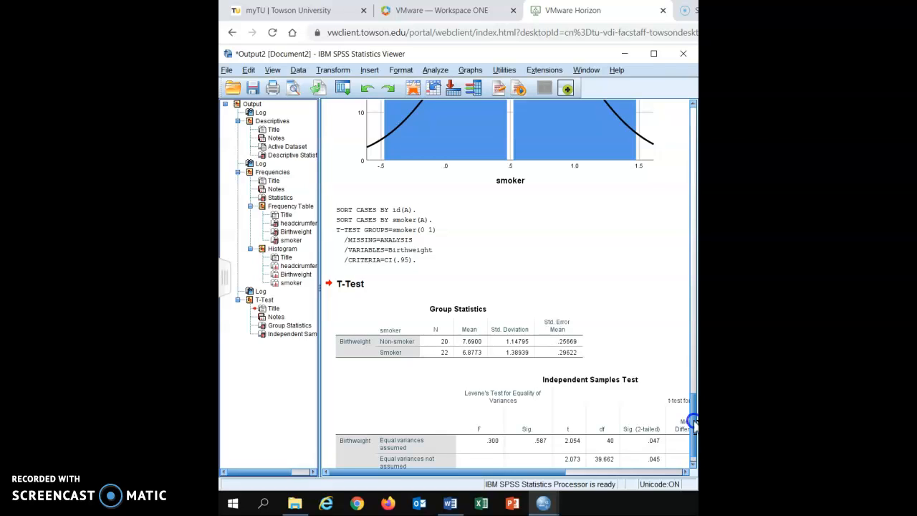
drag(694, 427, 693, 430)
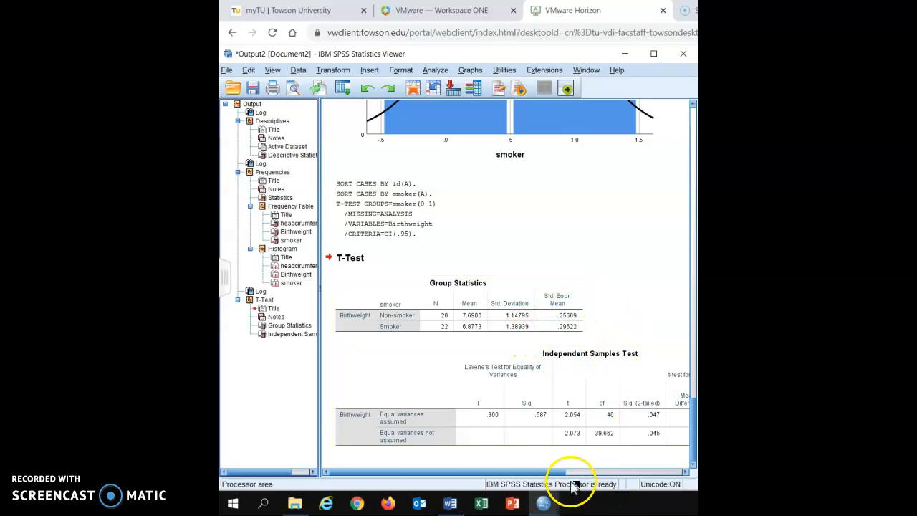
drag(561, 473, 538, 475)
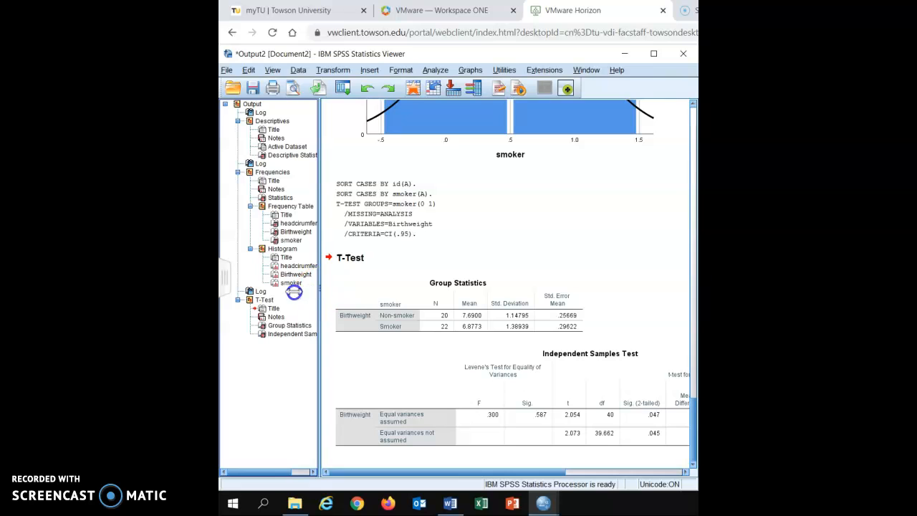
Narrow the output outline to give the results more room, and go through the Frequencies output back to the T-Test output.
drag(320, 291, 288, 291)
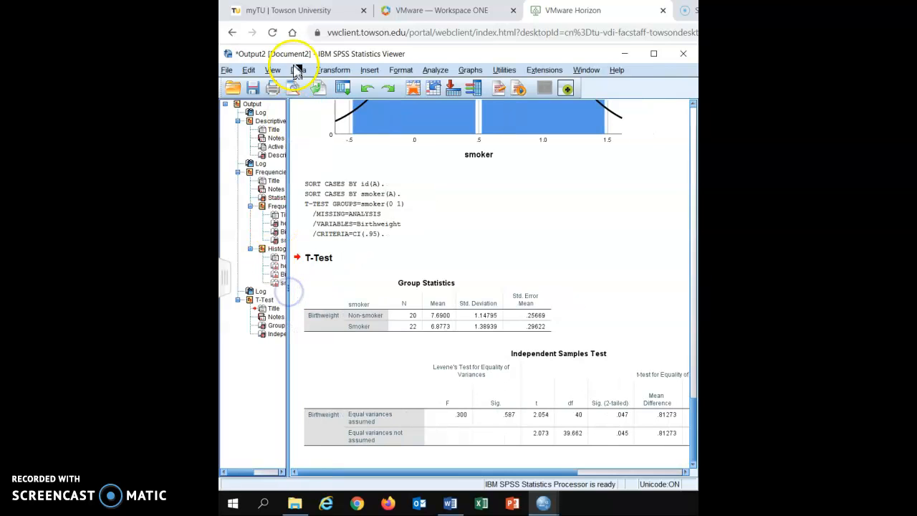
click(267, 175)
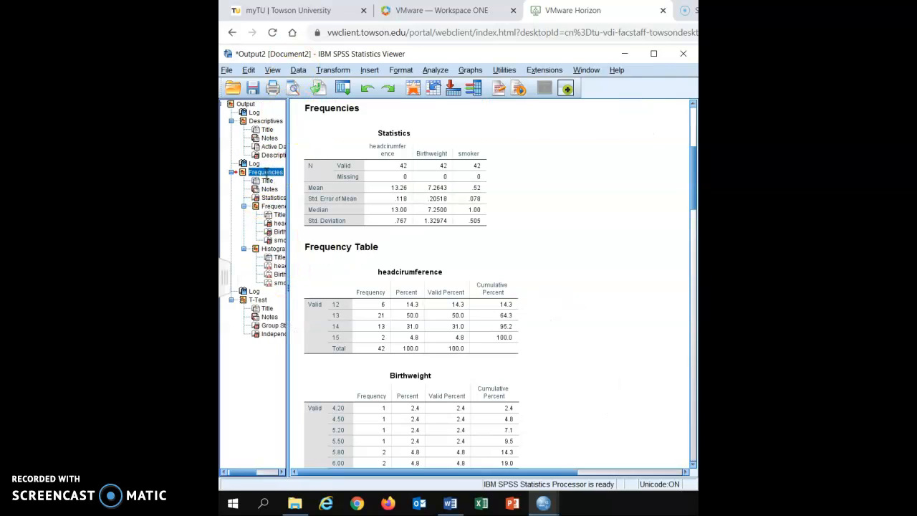
click(242, 302)
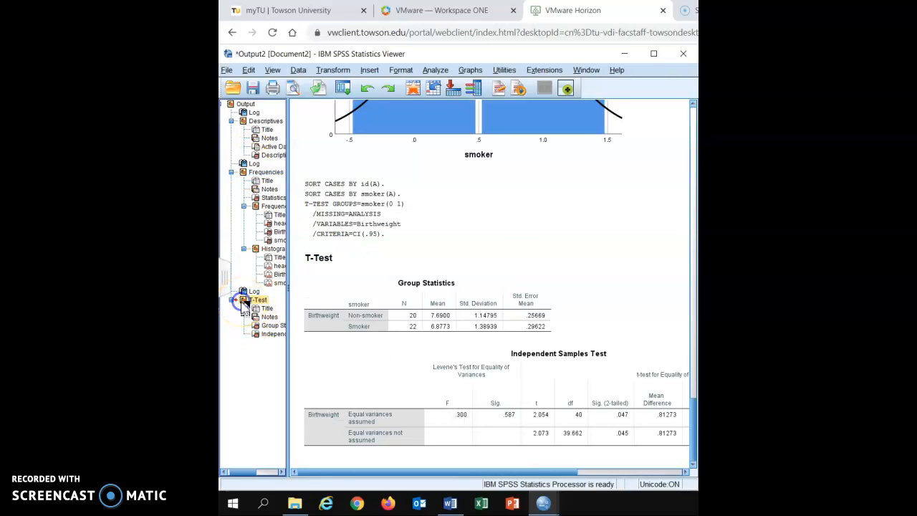
click(588, 321)
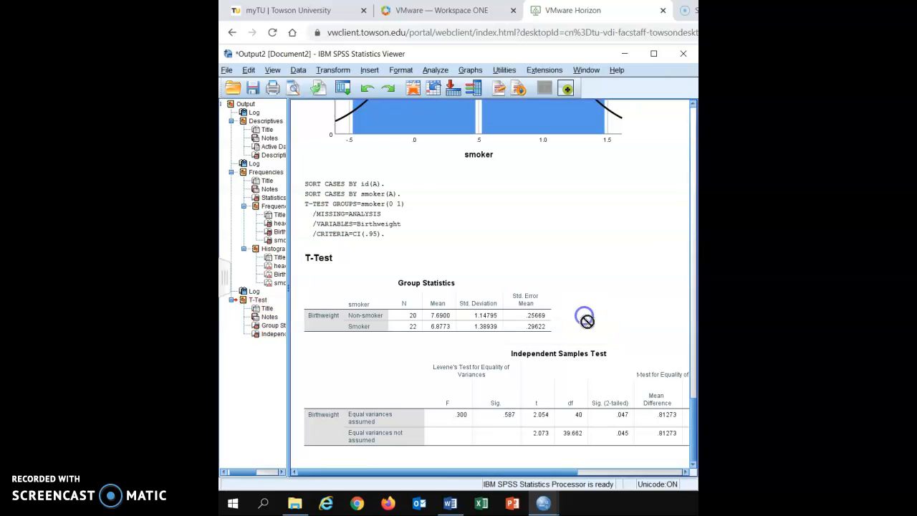
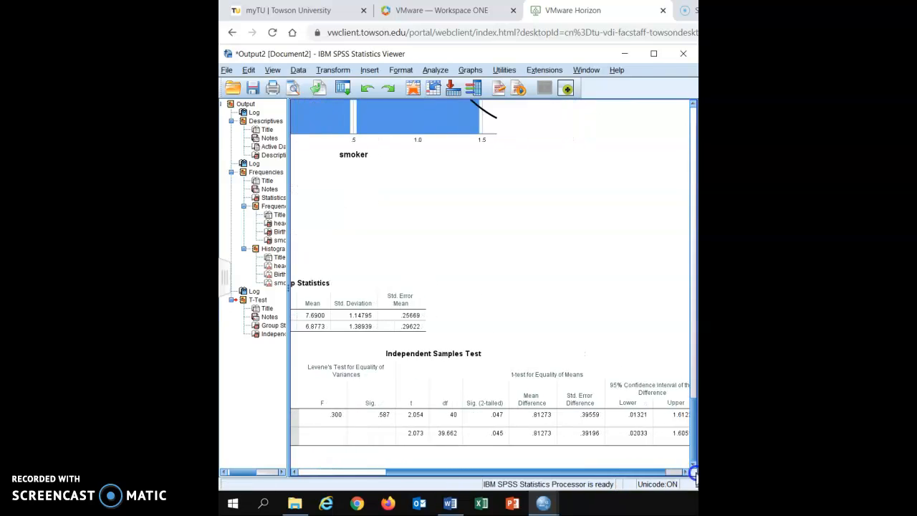
Examine the Independent Samples Test table for significance, mean difference and 95% confidence interval, relating them to the group means.
click(432, 424)
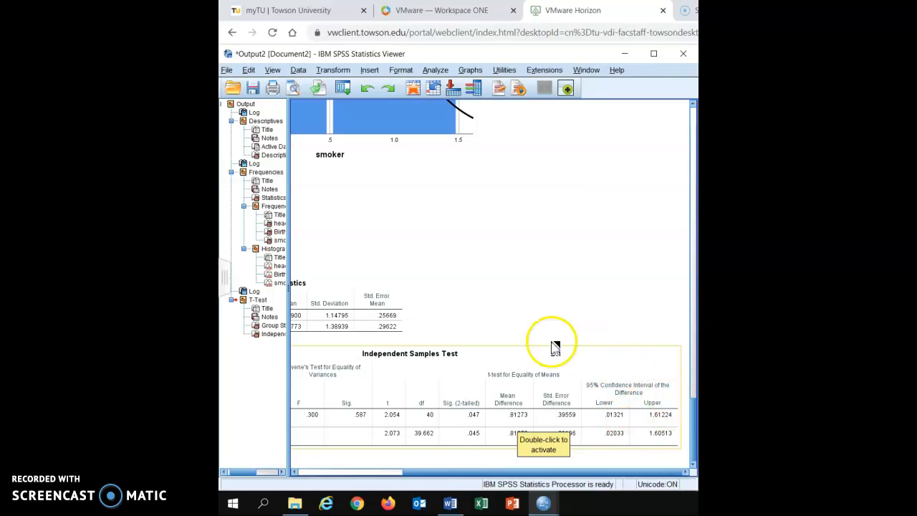
drag(435, 472, 348, 471)
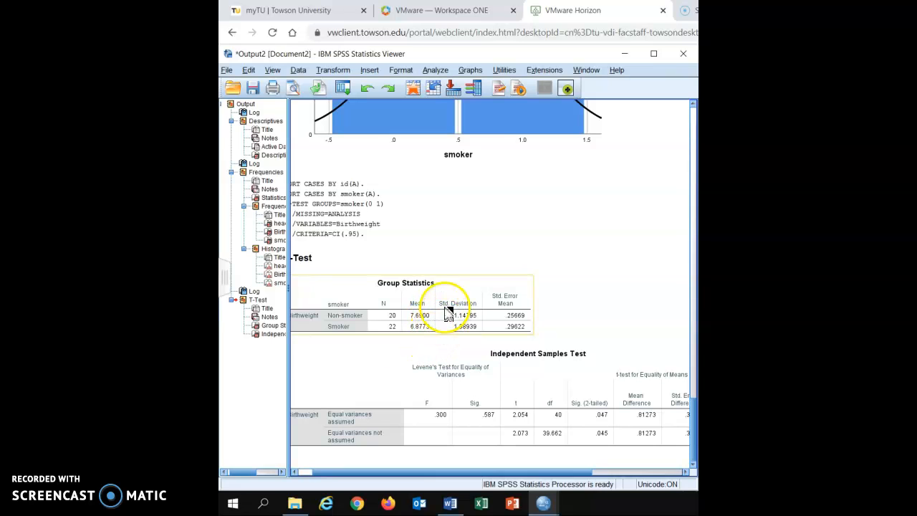
drag(571, 281, 572, 399)
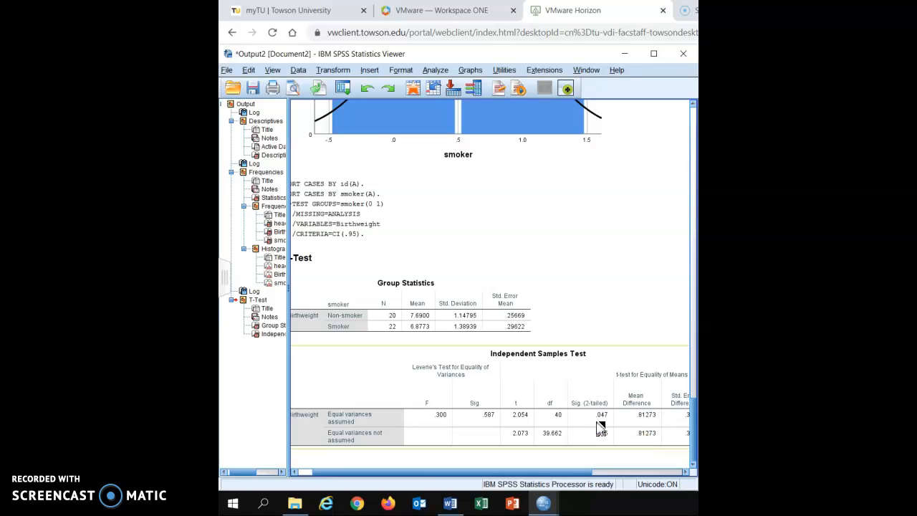
drag(624, 364, 416, 458)
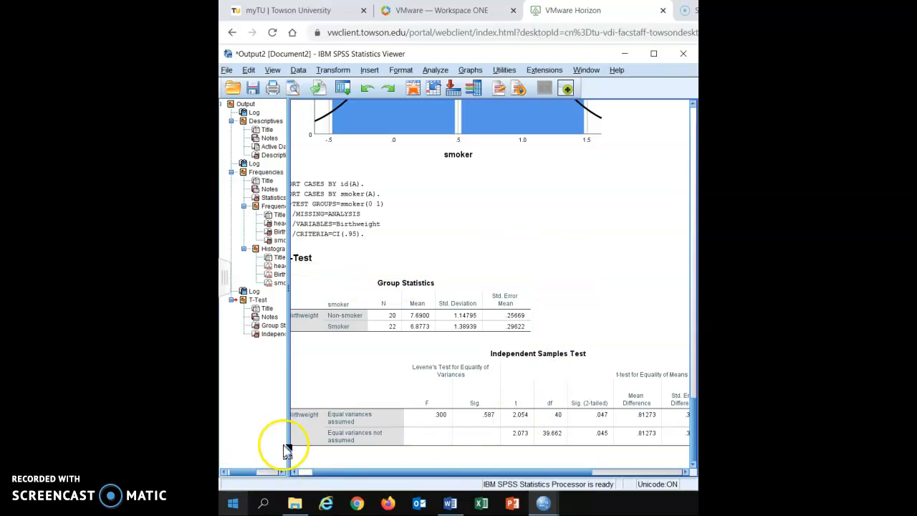
click(494, 210)
drag(495, 210, 446, 479)
click(504, 460)
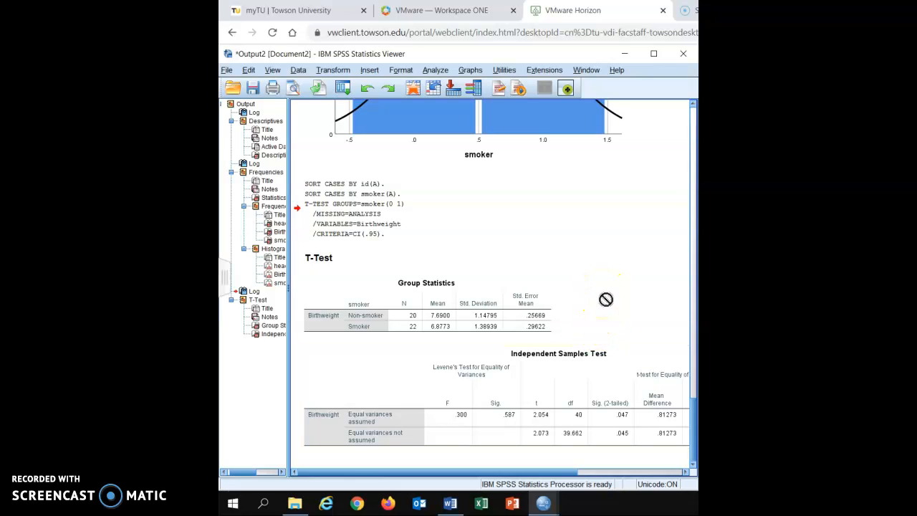
click(606, 264)
Open the Bivariate Correlations setup and move its dialog so that all of its options are visible.
click(435, 71)
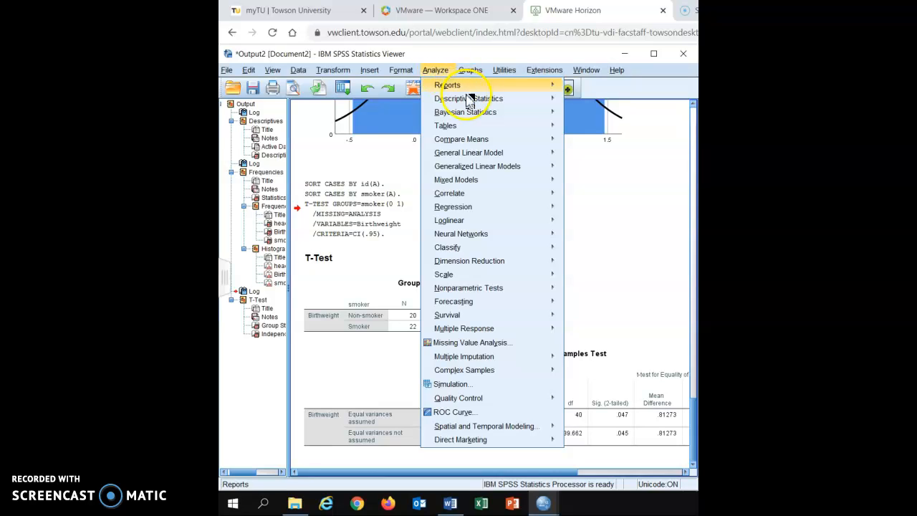
click(480, 197)
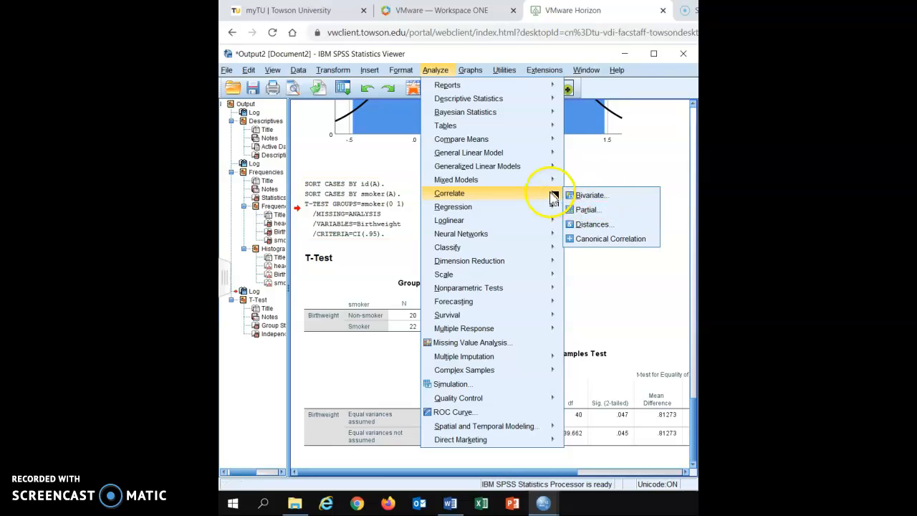
click(613, 200)
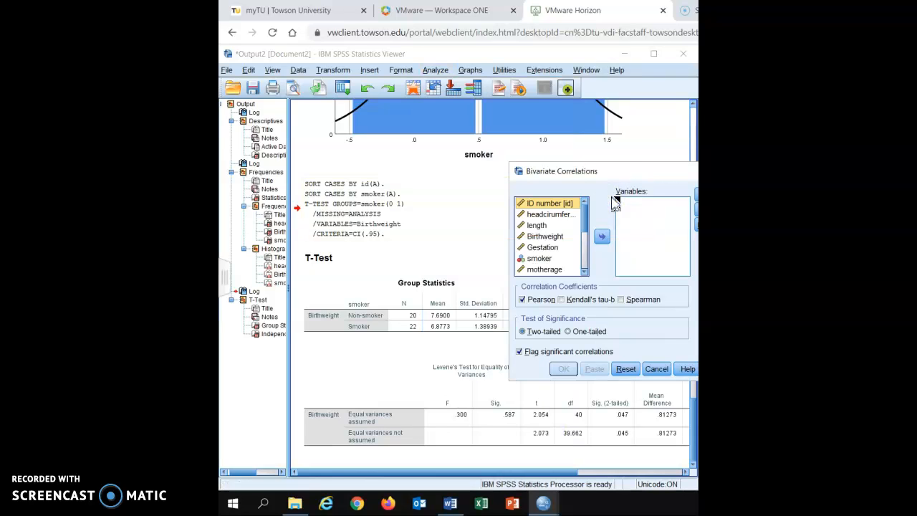
drag(592, 176, 442, 153)
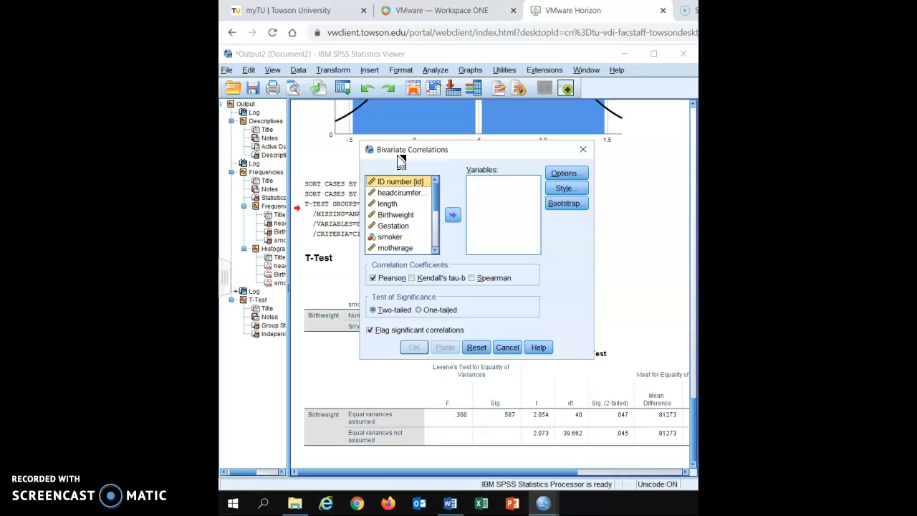
Add Birthweight, motherage, Gestation and mheight to the variables for the bivariate correlation.
click(406, 219)
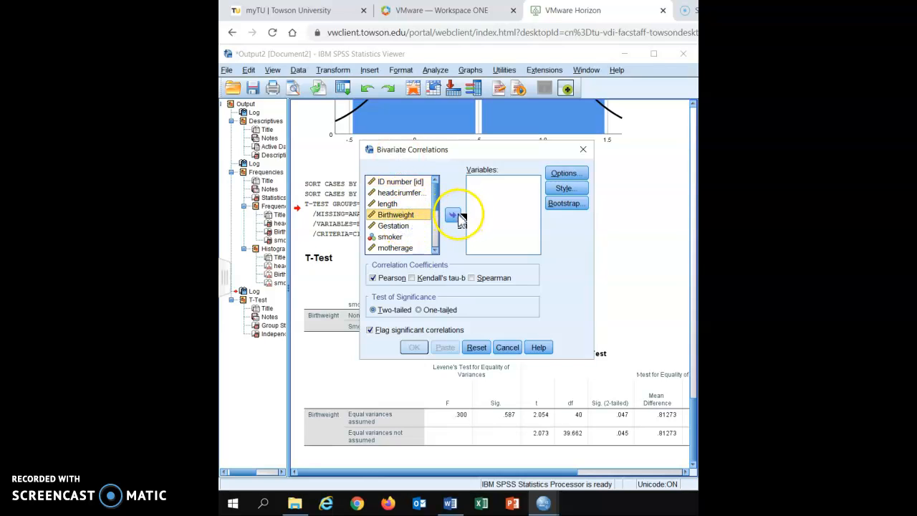
click(455, 216)
click(406, 244)
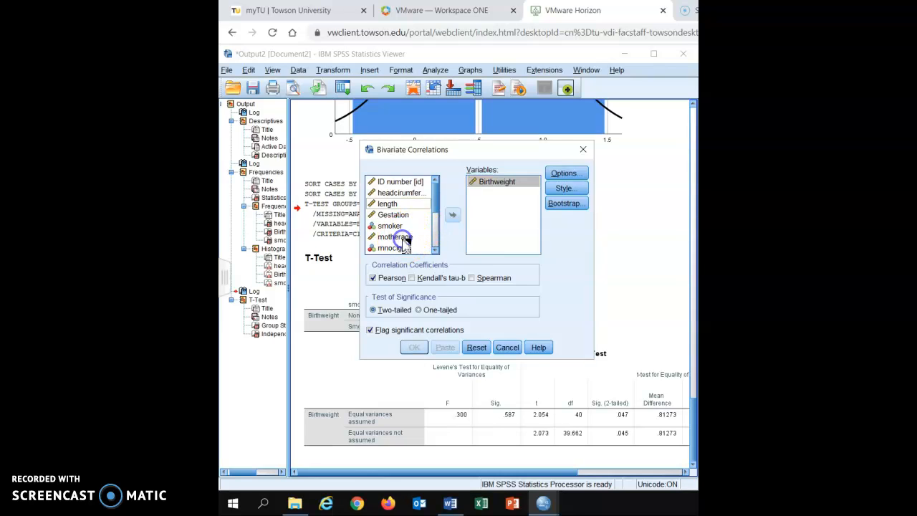
click(452, 217)
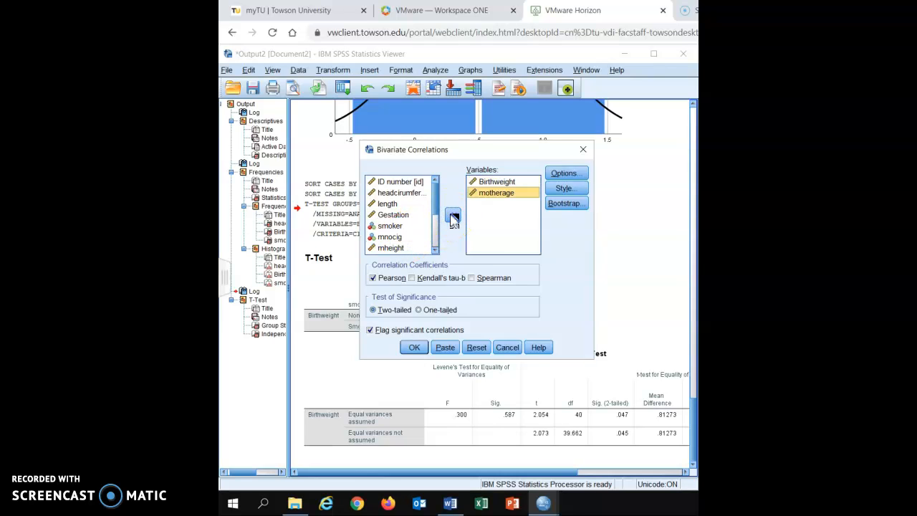
click(401, 215)
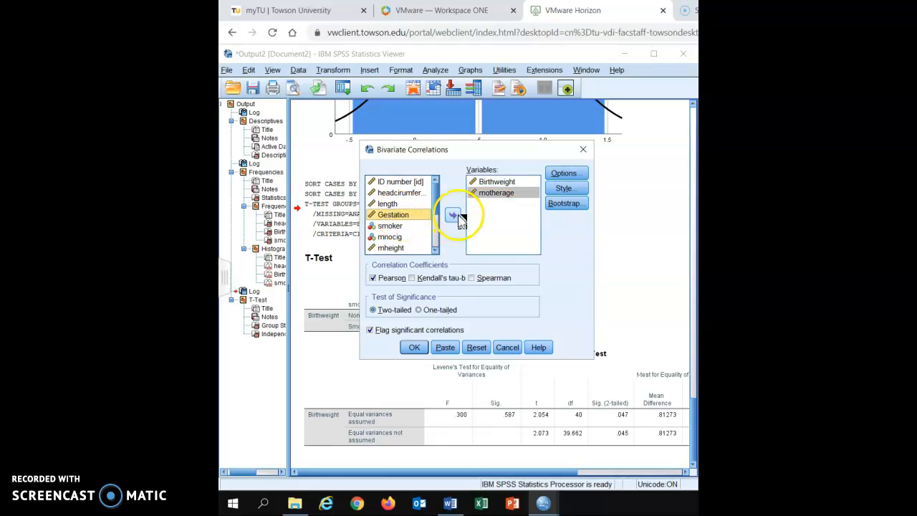
click(456, 217)
click(395, 238)
click(452, 215)
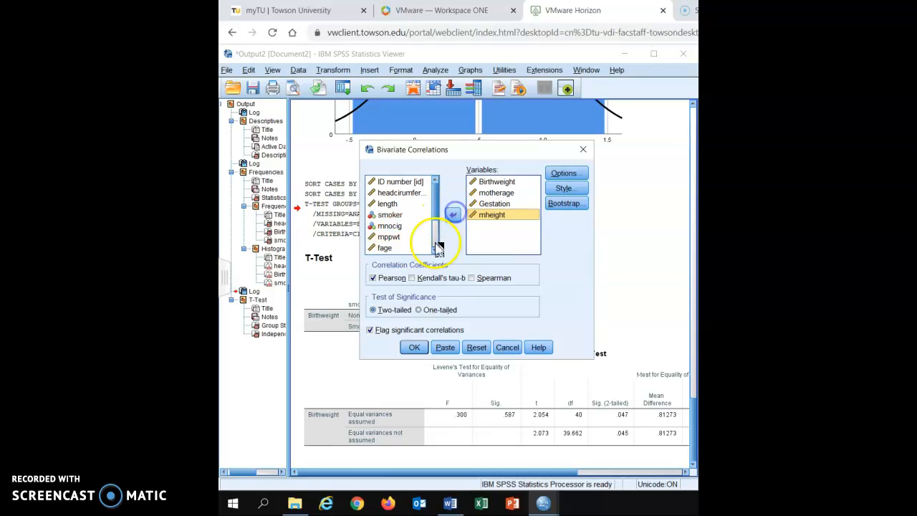
Add the father's variables fage and fheight to the correlation variables.
click(434, 250)
click(436, 250)
click(436, 251)
click(435, 251)
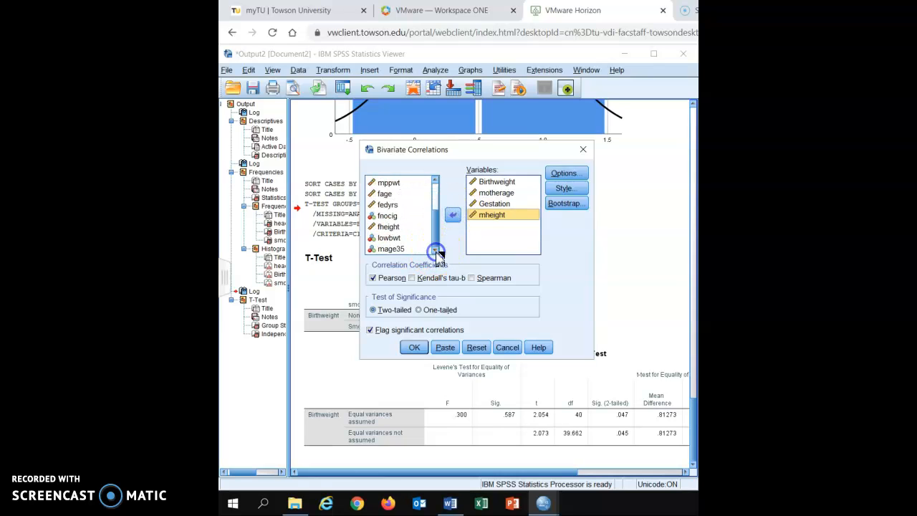
click(436, 180)
click(436, 179)
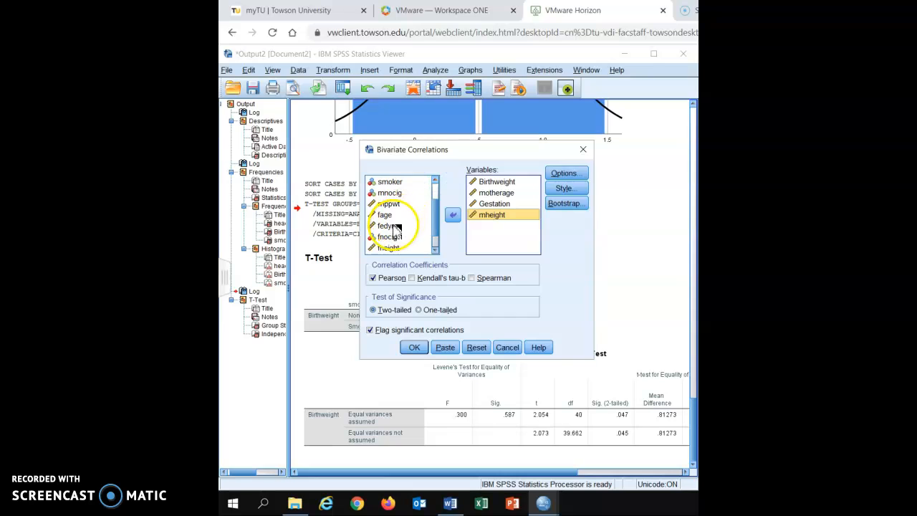
click(396, 216)
click(453, 215)
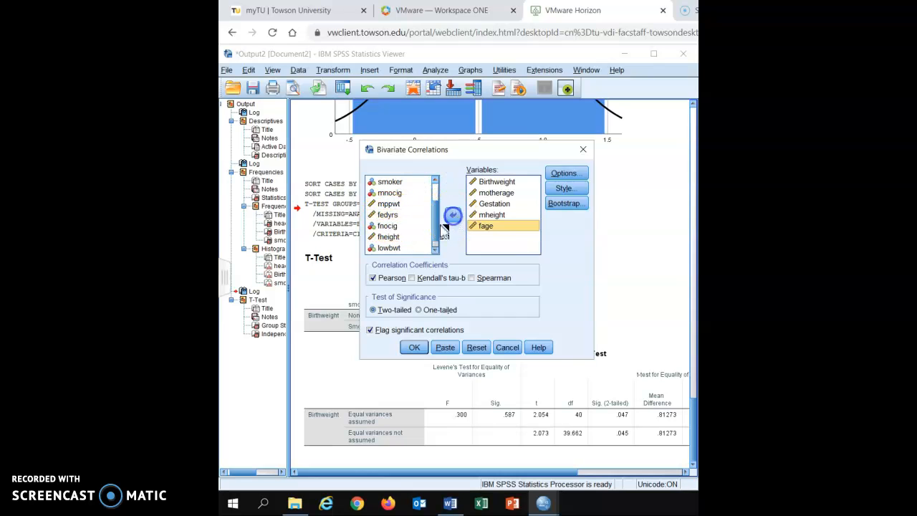
click(391, 237)
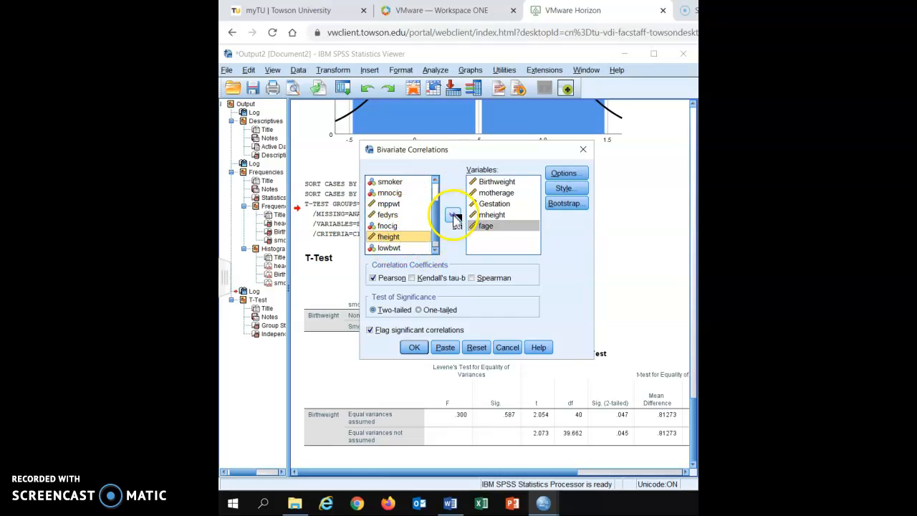
click(453, 215)
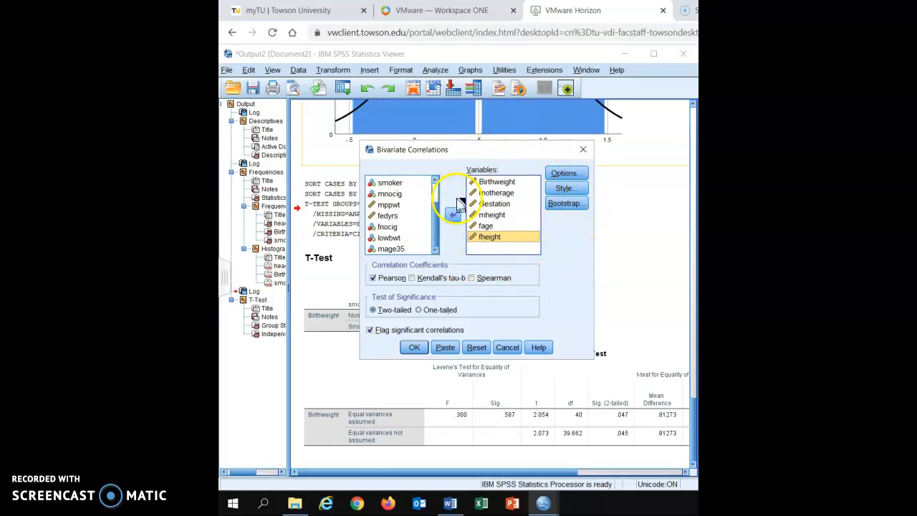
click(498, 249)
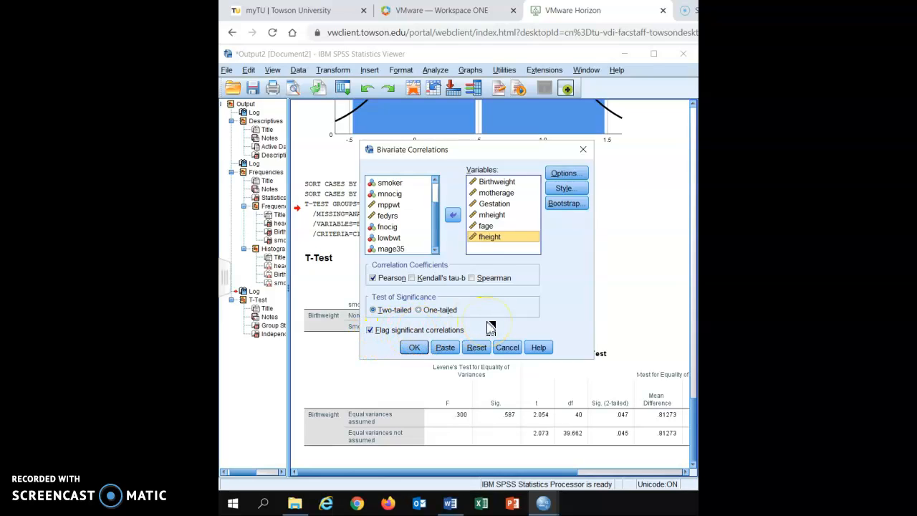
Check the statistics and missing-value options without changing them, and run the two-tailed Pearson correlations with significant results flagged.
click(565, 174)
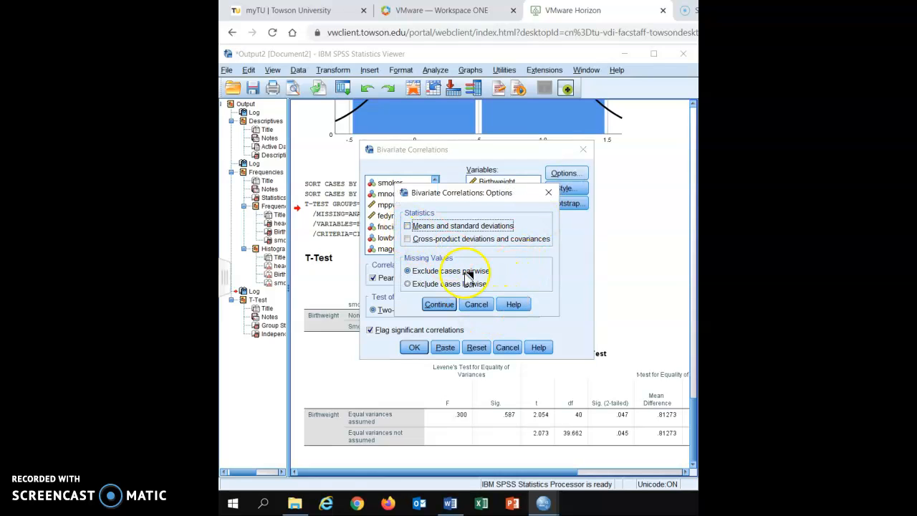
click(488, 307)
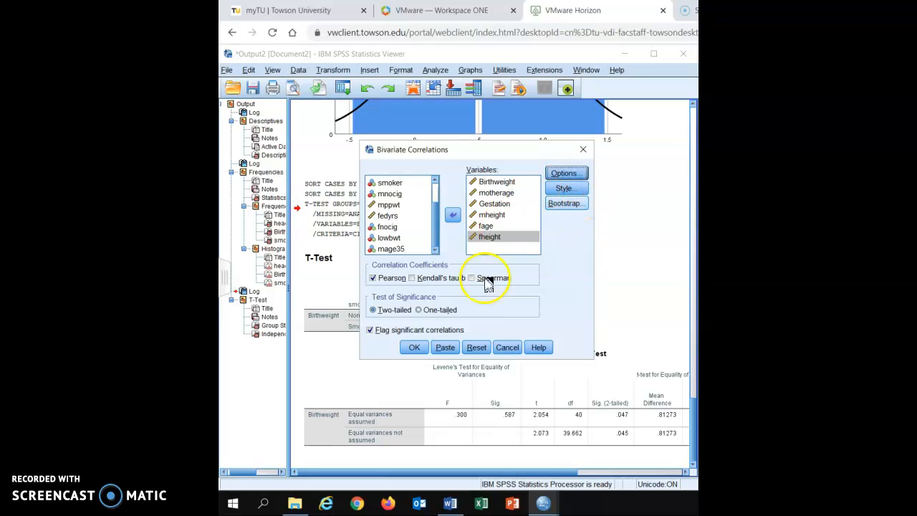
click(417, 348)
drag(274, 96, 222, 50)
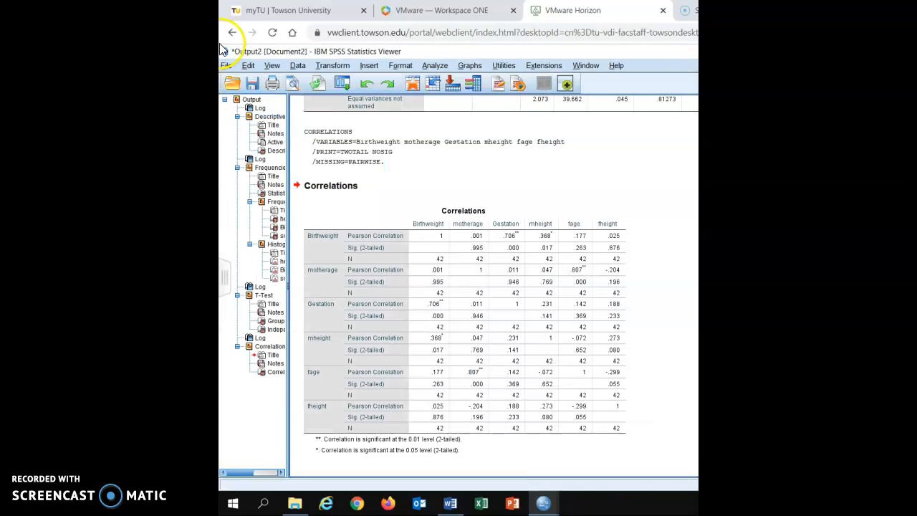
drag(553, 52, 222, 51)
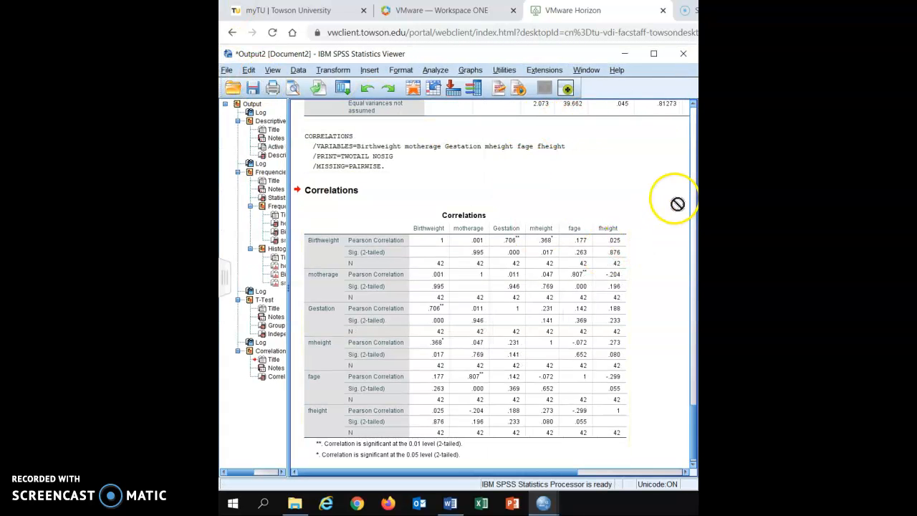
Activate the Correlations pivot table for editing and close the Pivoting Trays window covering it.
click(487, 195)
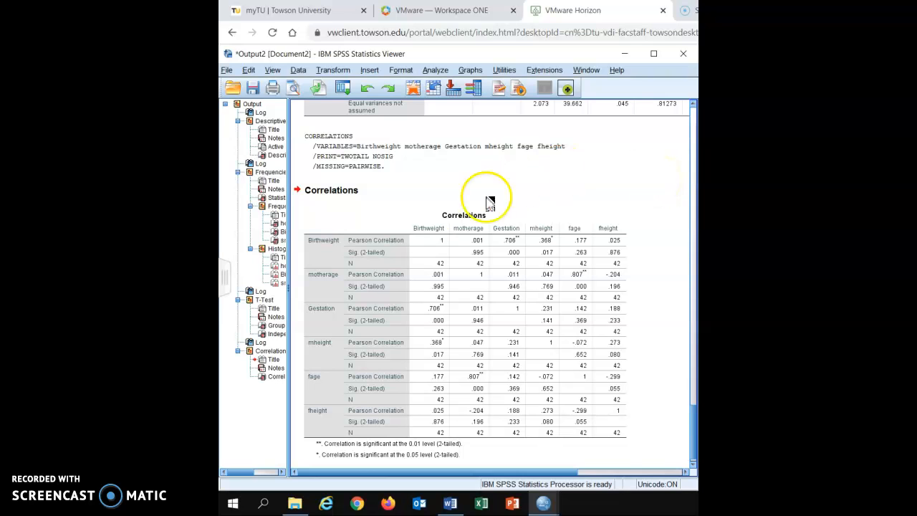
click(660, 197)
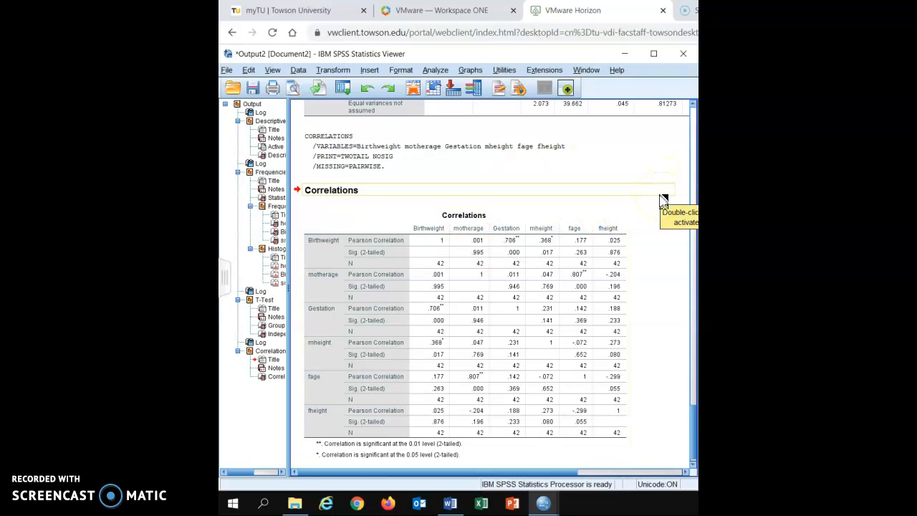
click(548, 216)
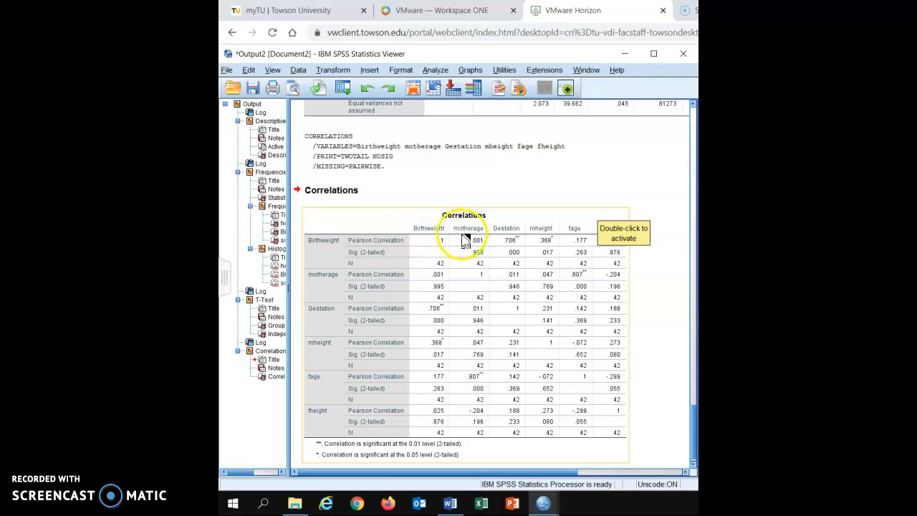
click(612, 255)
double_click(434, 244)
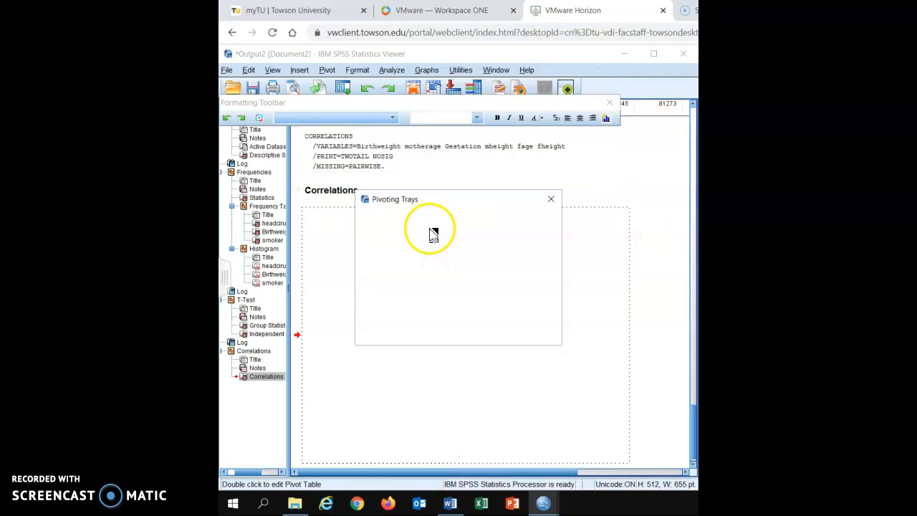
click(574, 219)
click(551, 198)
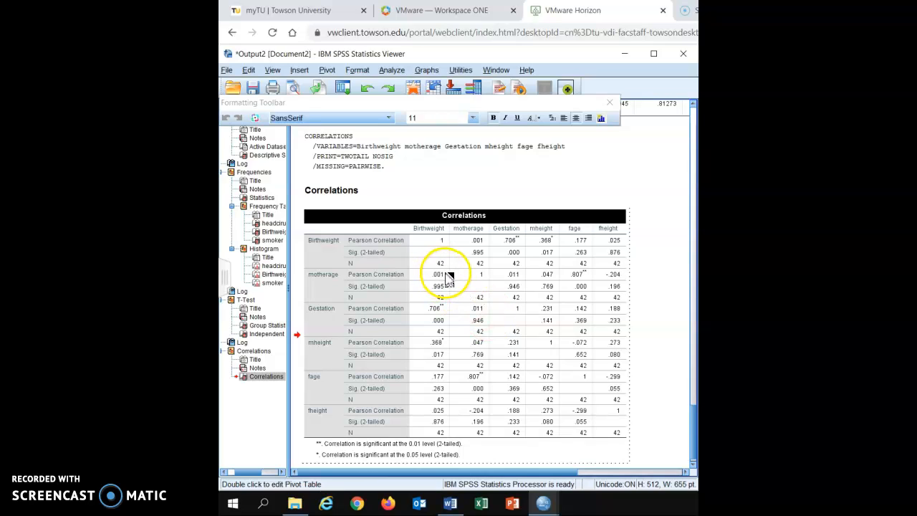
Examine the flagged correlations of Birthweight with Gestation and mheight, and of motherage with fage, including their significance notes.
mouse_move(444, 312)
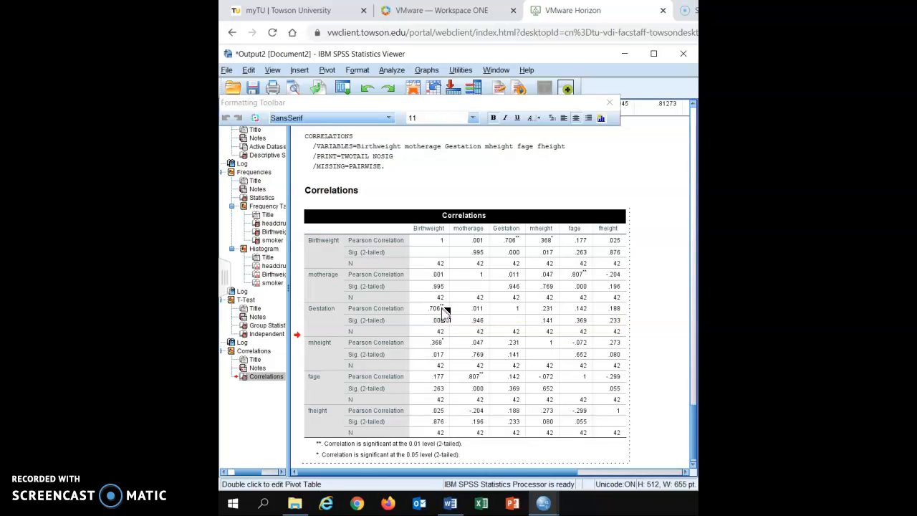
mouse_move(448, 347)
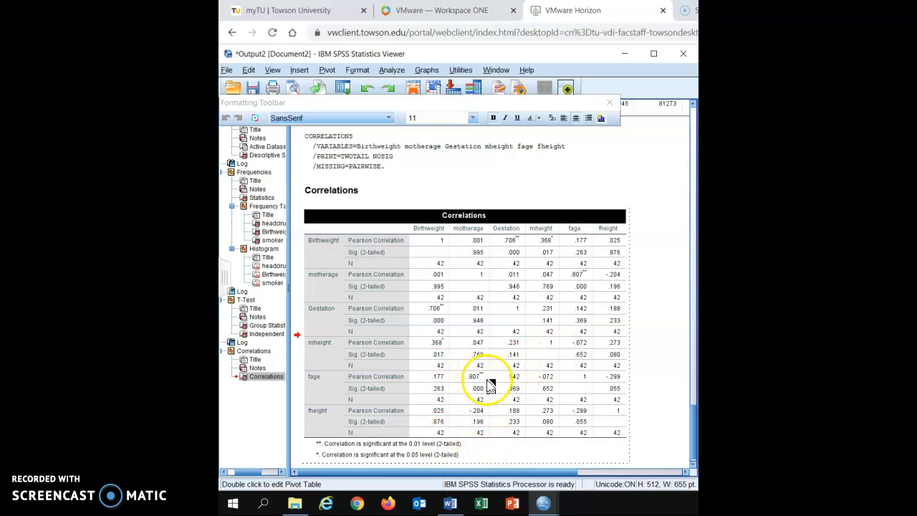
mouse_move(491, 385)
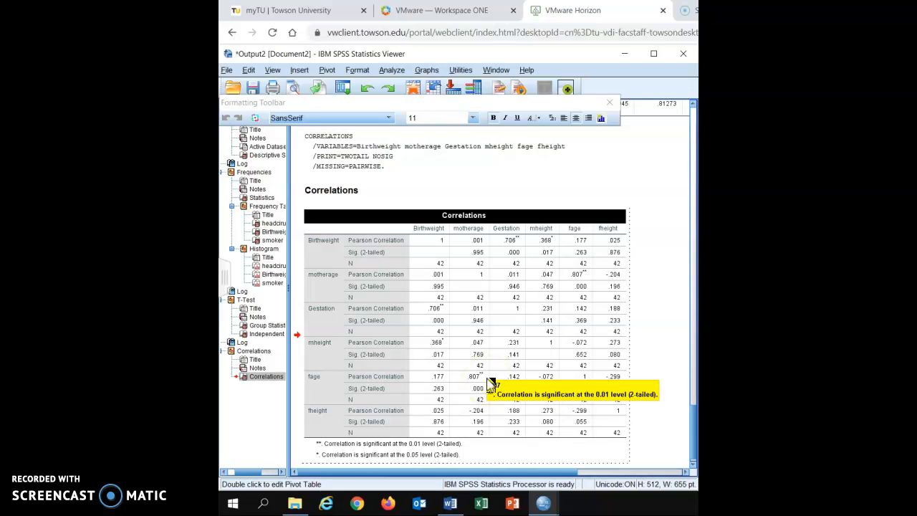